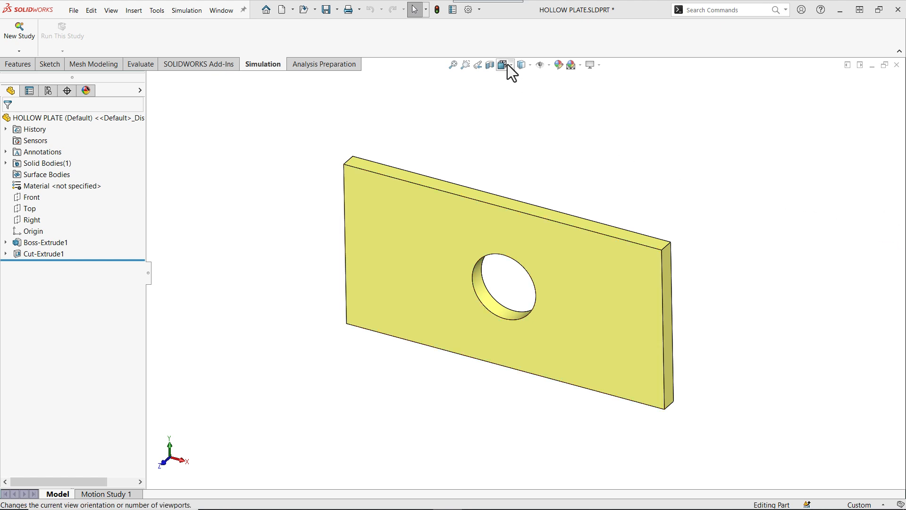
- Check the add-ins list for SOLIDWORKS Simulation and close it
{"action": "left_click", "coordinate": [479, 10]}
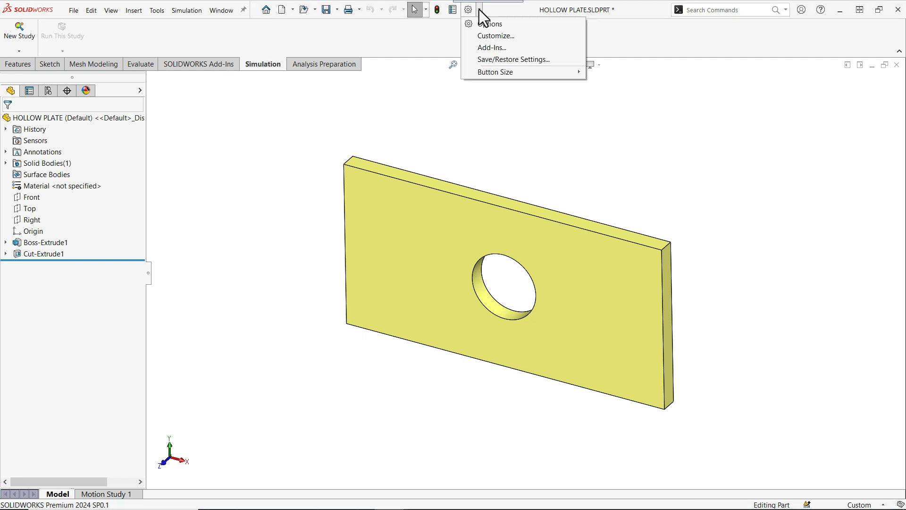
{"action": "left_click", "coordinate": [488, 47]}
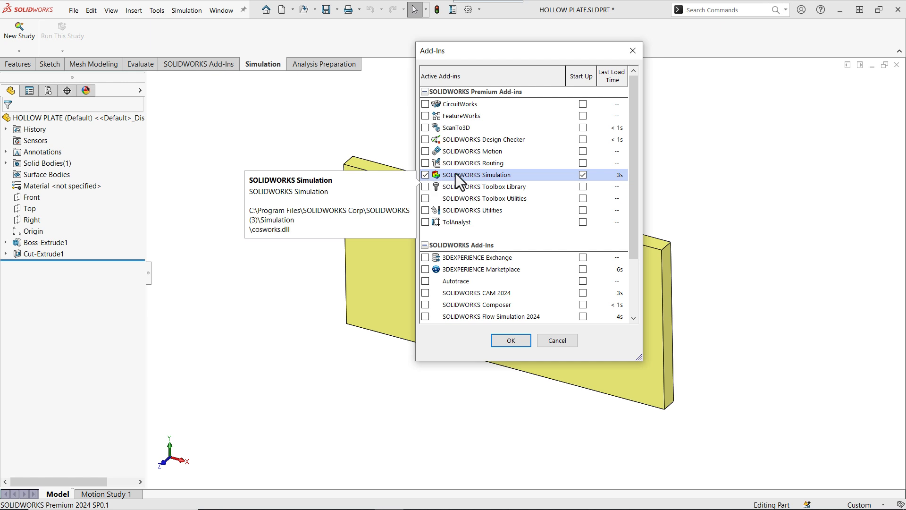
{"action": "left_click", "coordinate": [520, 336]}
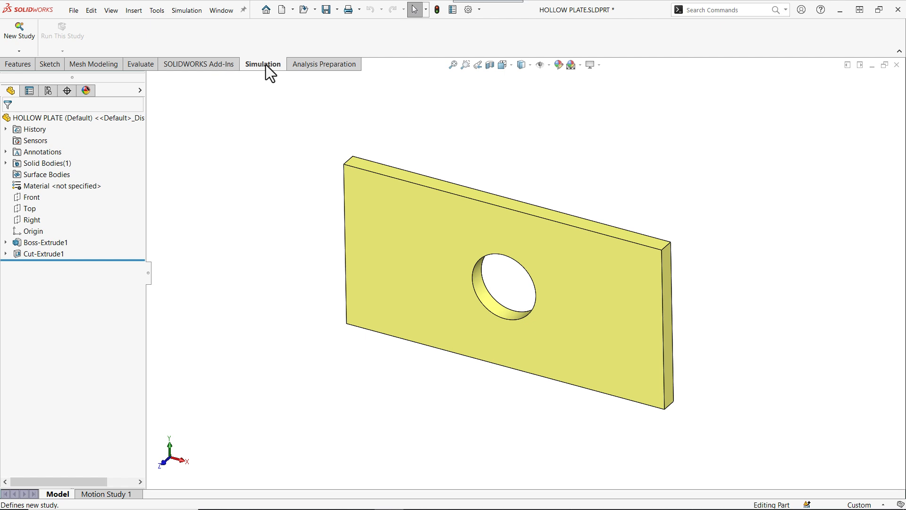
- Create a new Static study named tensile load 1
{"action": "left_click", "coordinate": [18, 63]}
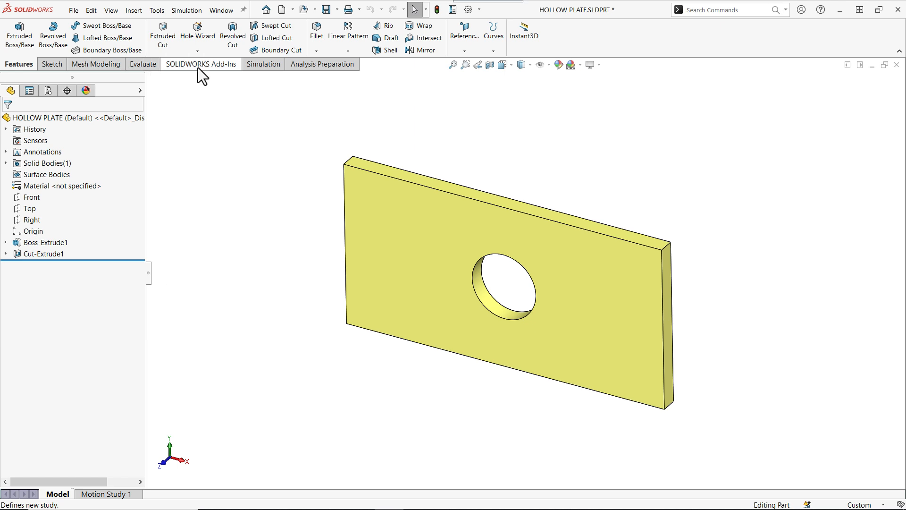
{"action": "left_click", "coordinate": [266, 64]}
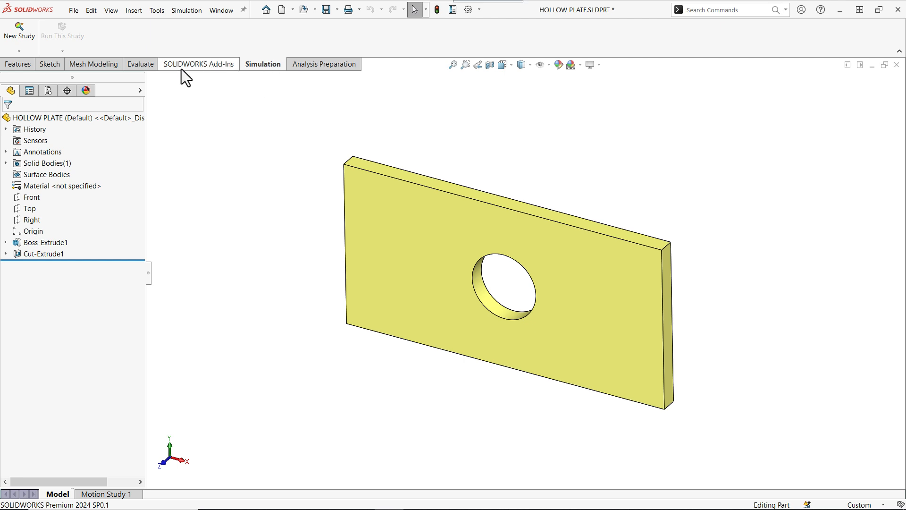
{"action": "left_click", "coordinate": [17, 27]}
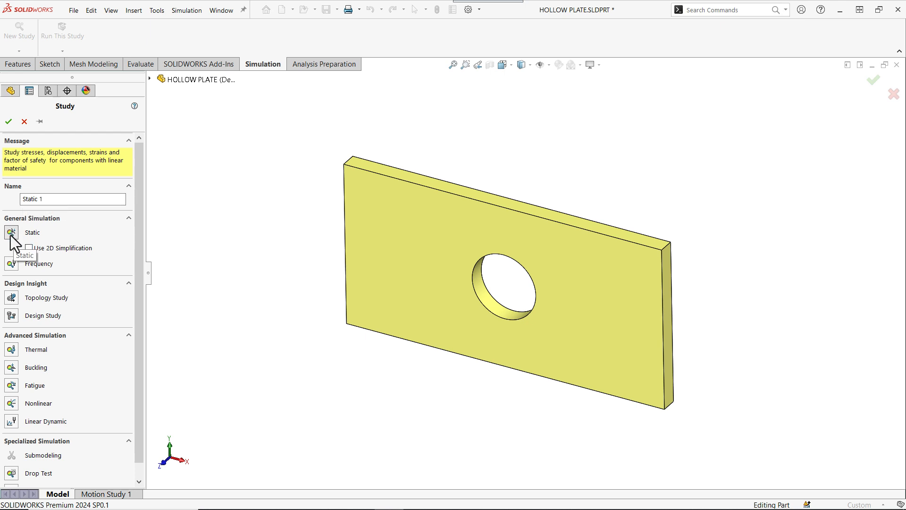
{"action": "left_click", "coordinate": [63, 201]}
{"action": "left_click_drag", "start_coordinate": [63, 202], "coordinate": [20, 198]}
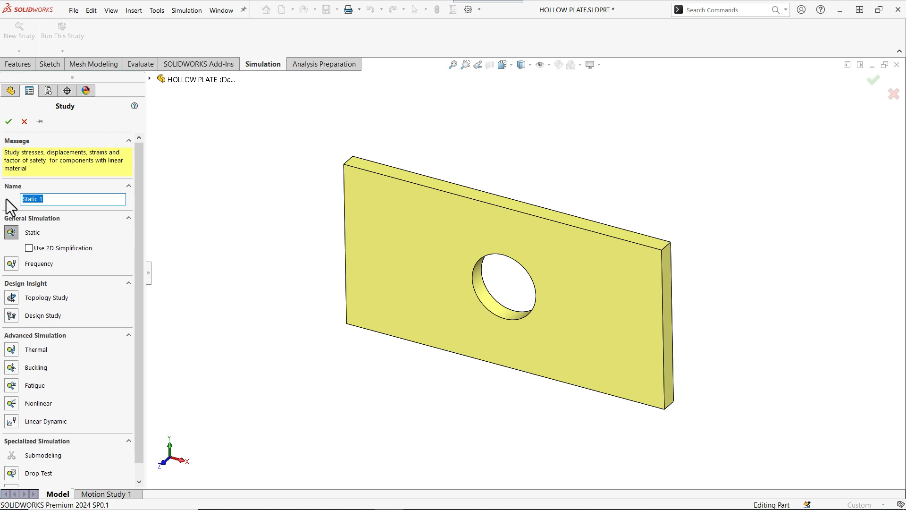
{"action": "type", "text": "tensile load 1"}
{"action": "left_click", "coordinate": [8, 121]}
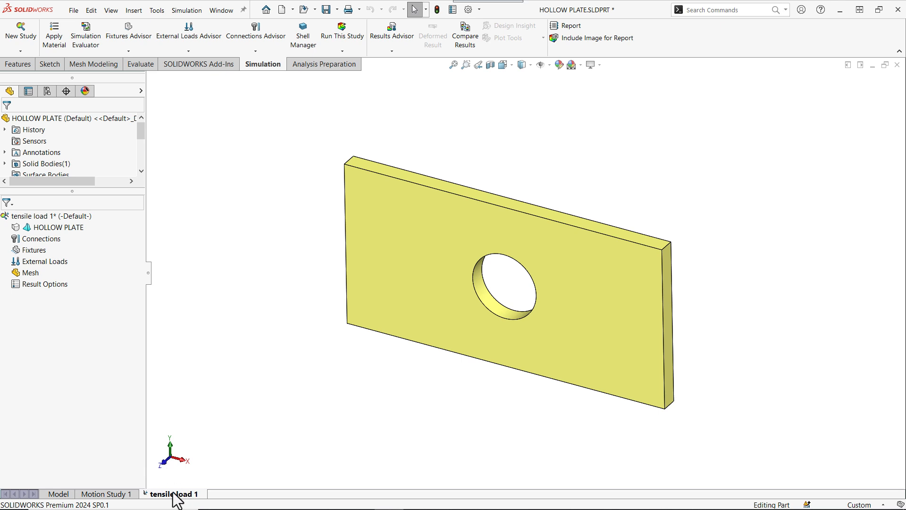
{"action": "left_click", "coordinate": [58, 493]}
{"action": "left_click", "coordinate": [174, 496]}
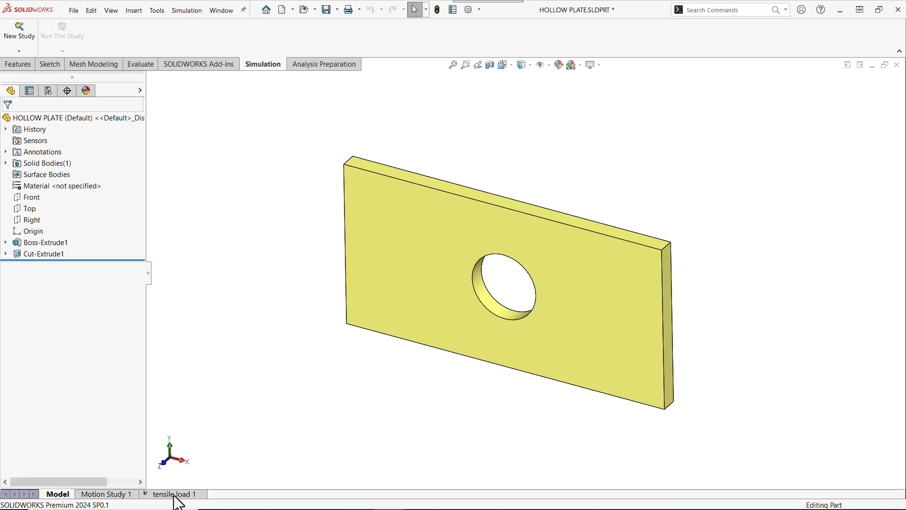
{"action": "left_click", "coordinate": [58, 495]}
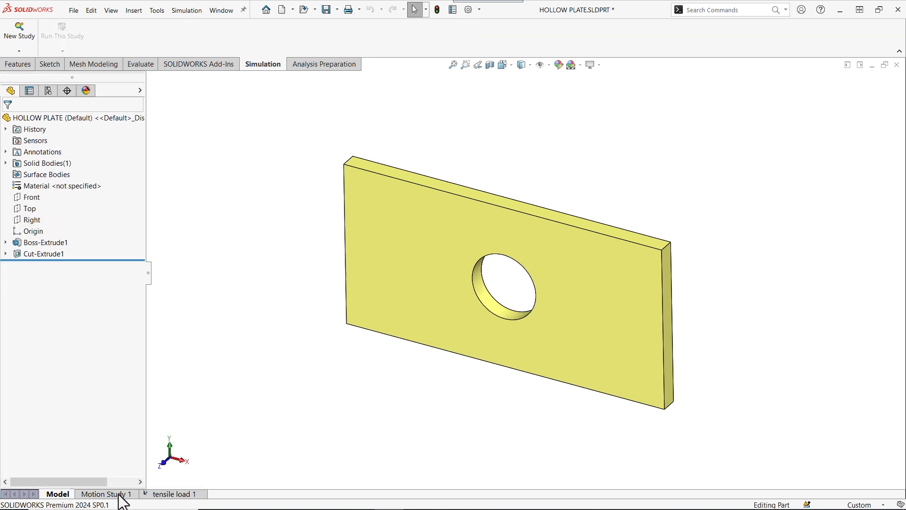
{"action": "left_click", "coordinate": [165, 496]}
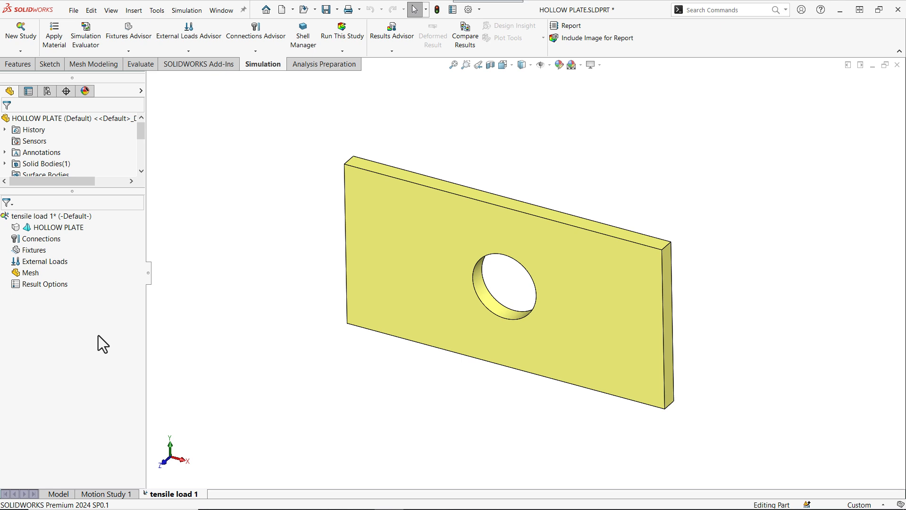
{"action": "left_click", "coordinate": [27, 216]}
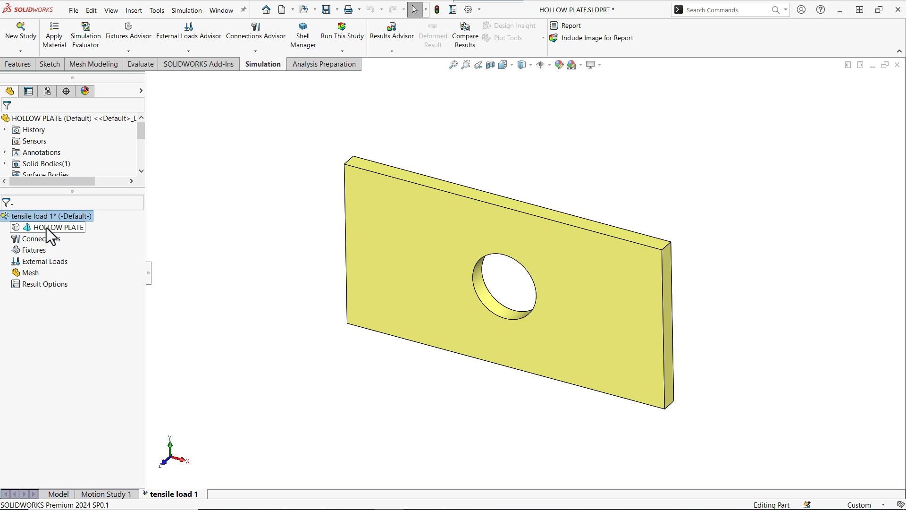
{"action": "left_click", "coordinate": [48, 227]}
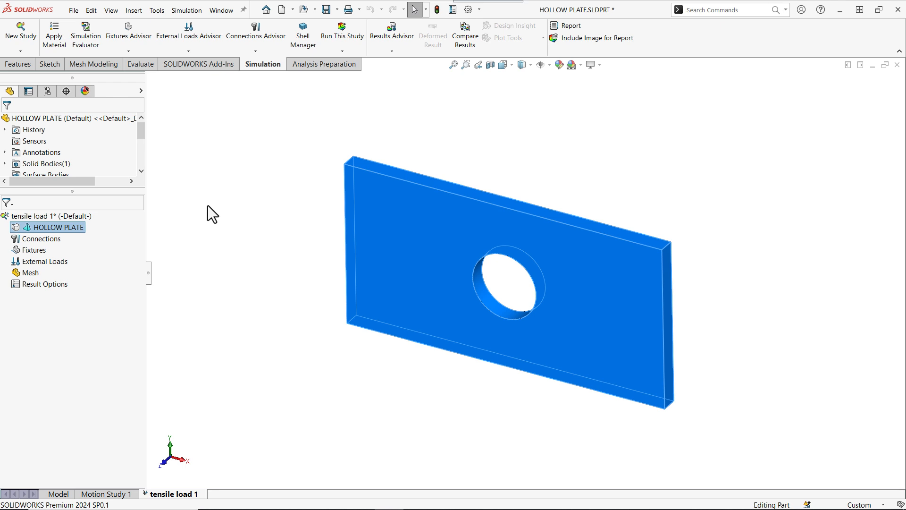
- Review the simulation default options for units, mesh, and the solver results folder
{"action": "left_click", "coordinate": [186, 11]}
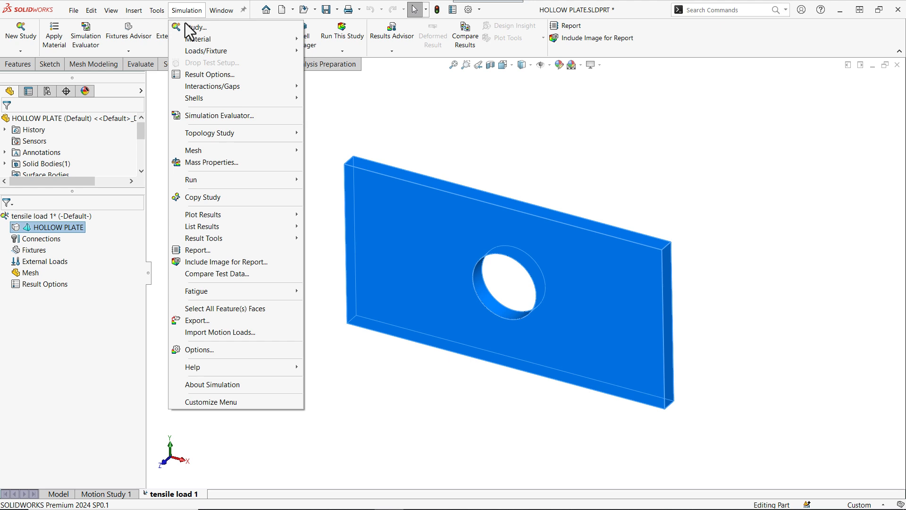
{"action": "left_click", "coordinate": [193, 350]}
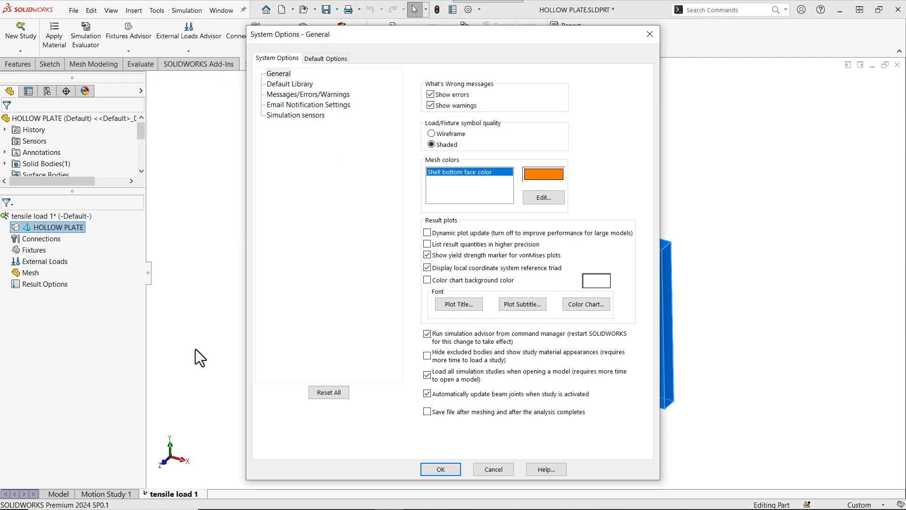
{"action": "left_click", "coordinate": [330, 59]}
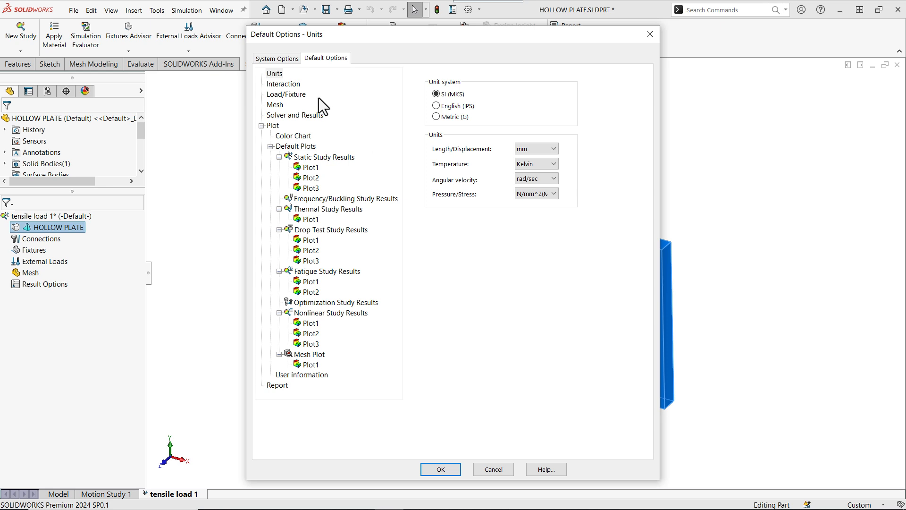
{"action": "left_click", "coordinate": [272, 105]}
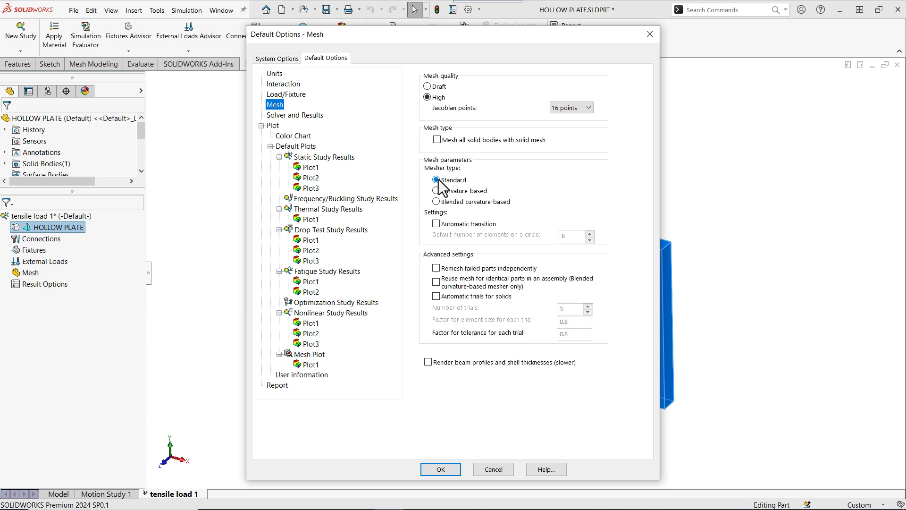
{"action": "left_click", "coordinate": [295, 116]}
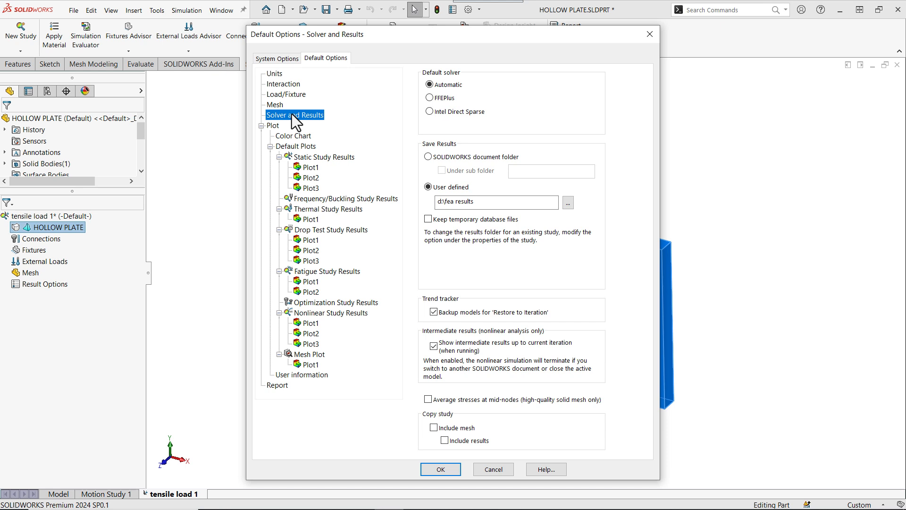
{"action": "left_click", "coordinate": [486, 202]}
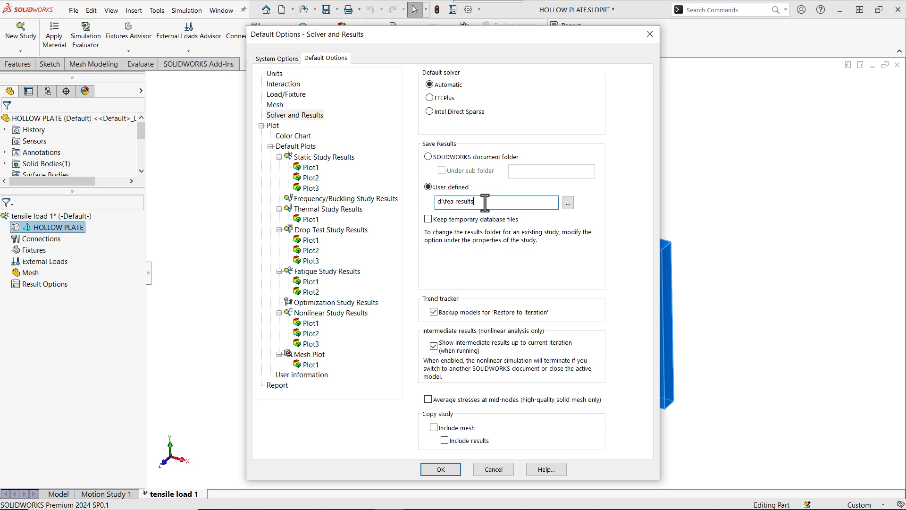
{"action": "left_click", "coordinate": [443, 470]}
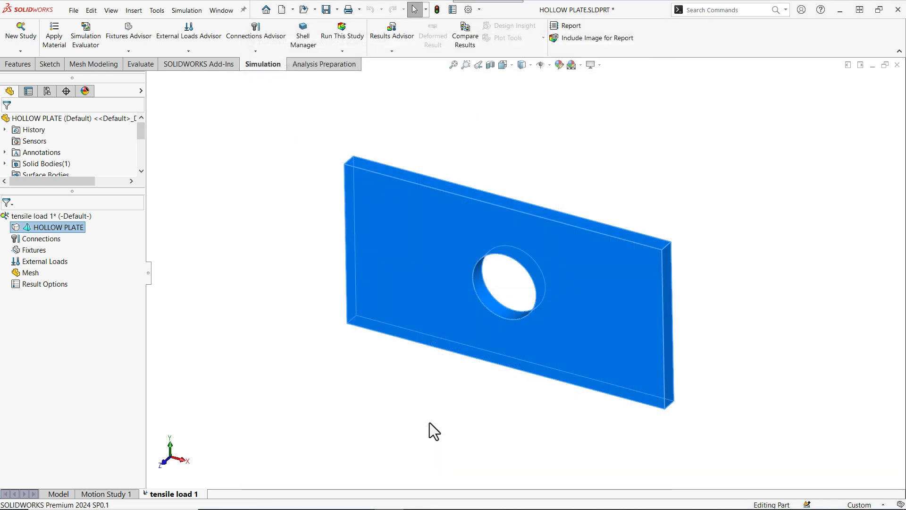
- Apply Alloy Steel as the material of the hollow plate
{"action": "left_click", "coordinate": [429, 422]}
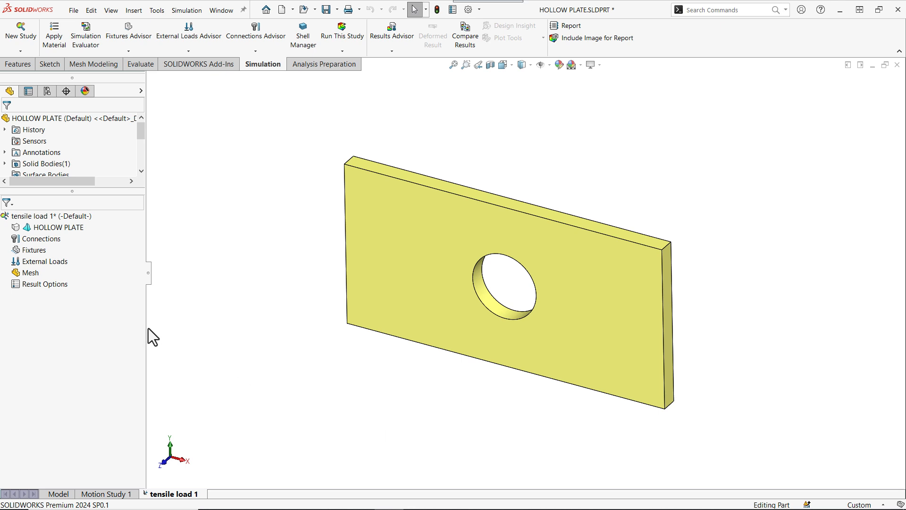
{"action": "right_click", "coordinate": [50, 227]}
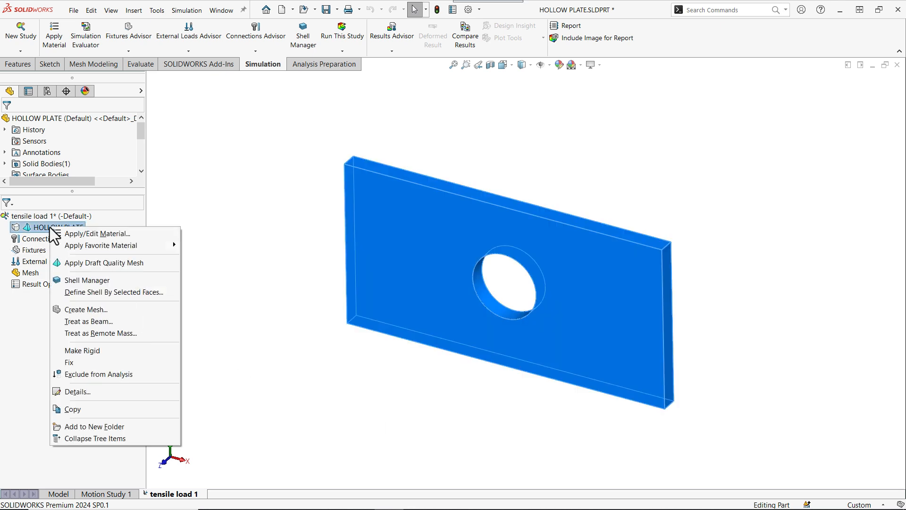
{"action": "left_click", "coordinate": [104, 233]}
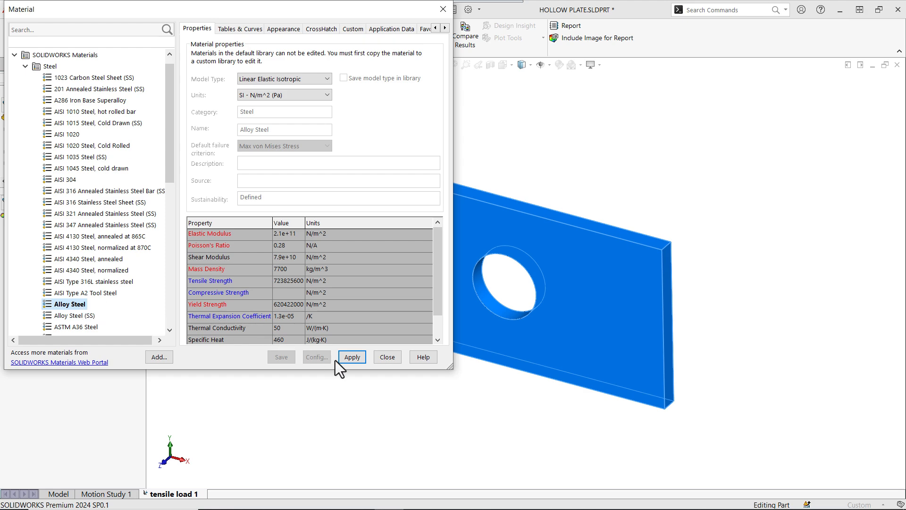
{"action": "left_click", "coordinate": [351, 358]}
{"action": "left_click", "coordinate": [388, 357]}
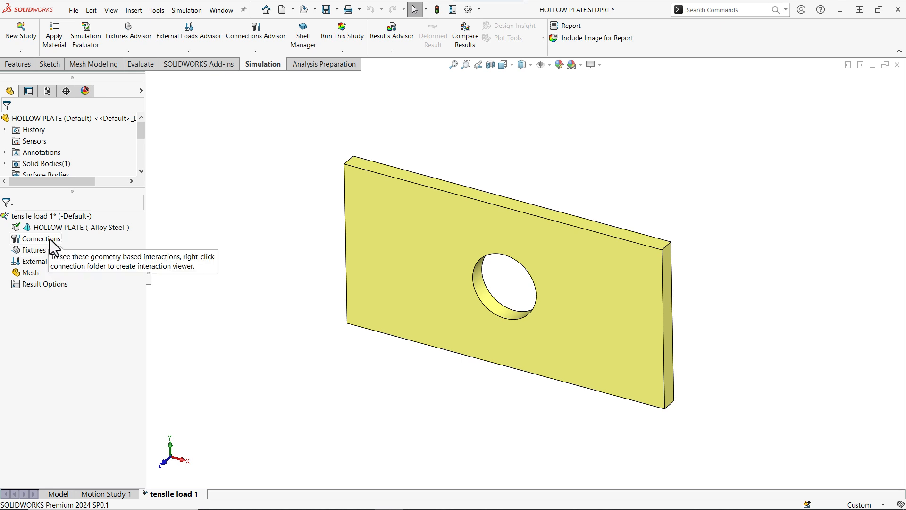
- Fix the plate's left end face with a Fixed Geometry fixture
{"action": "right_click", "coordinate": [34, 260]}
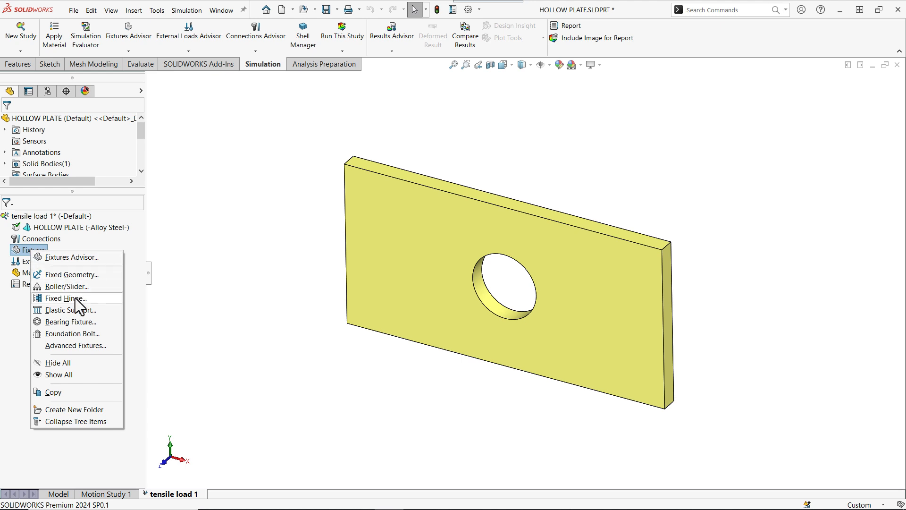
{"action": "left_click", "coordinate": [86, 274]}
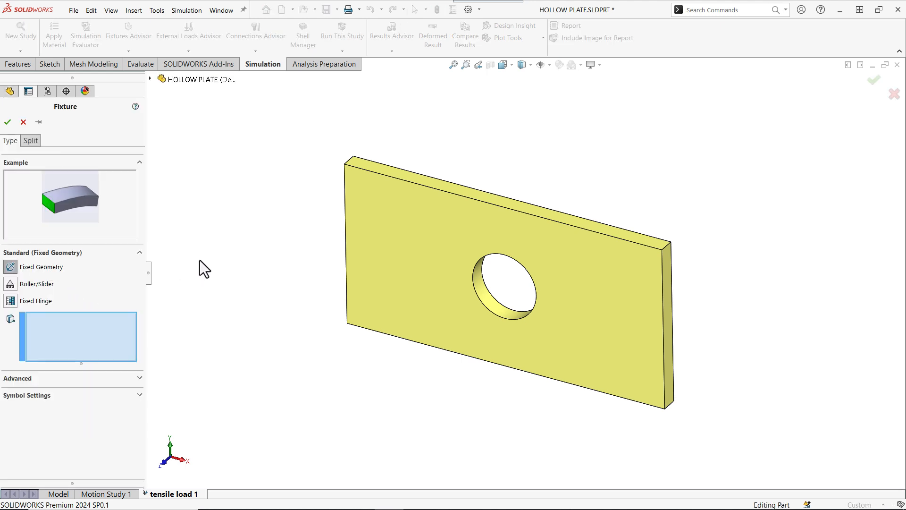
{"action": "middle_click_drag", "start_coordinate": [219, 251], "coordinate": [283, 313]}
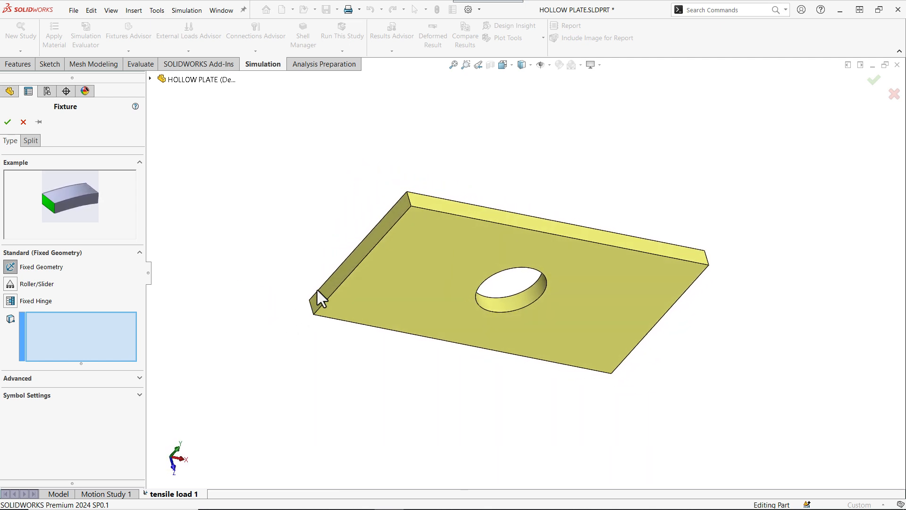
{"action": "left_click", "coordinate": [338, 277]}
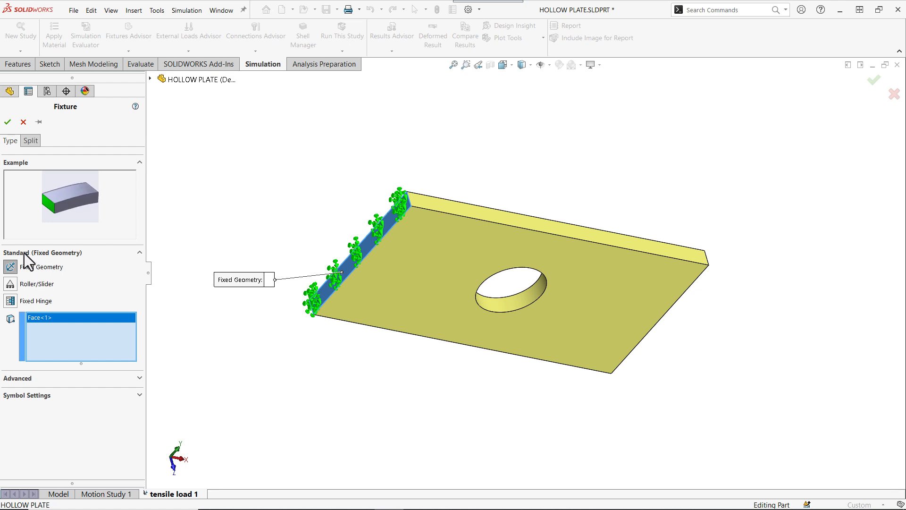
{"action": "left_click", "coordinate": [7, 122]}
- Apply a 100000 N normal force to the plate's right end face with reversed direction to pull it
{"action": "middle_click_drag", "start_coordinate": [274, 263], "coordinate": [209, 200]}
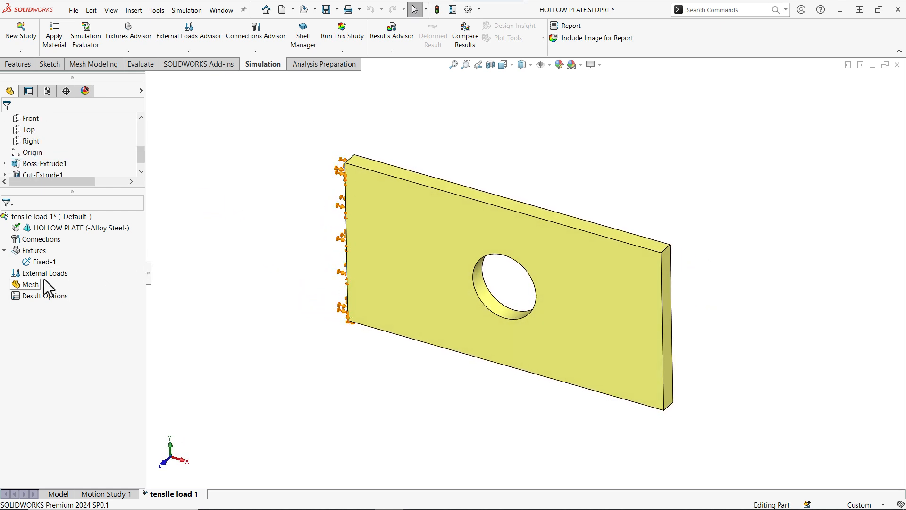
{"action": "right_click", "coordinate": [45, 273]}
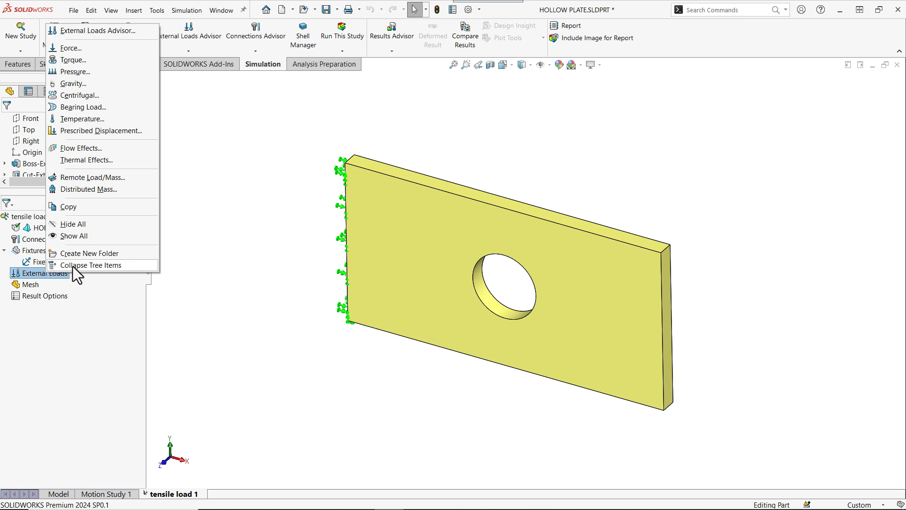
{"action": "left_click", "coordinate": [68, 47]}
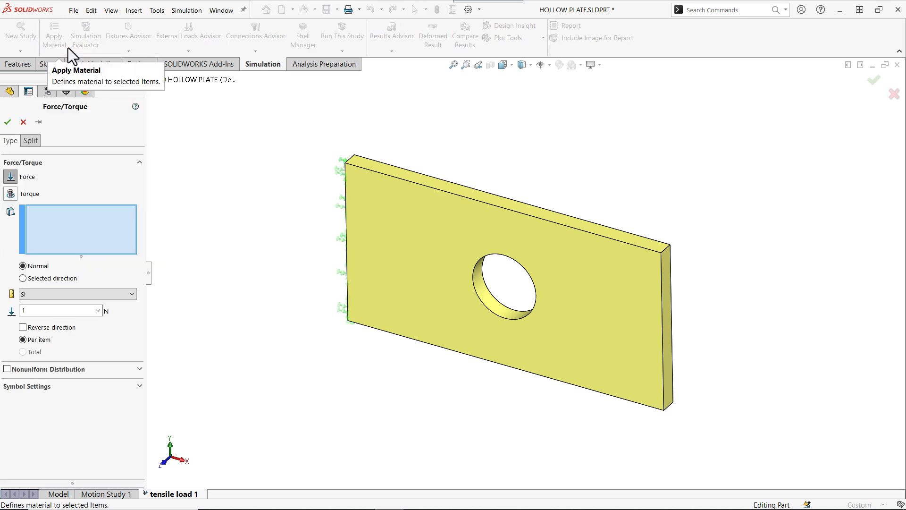
{"action": "left_click", "coordinate": [667, 295]}
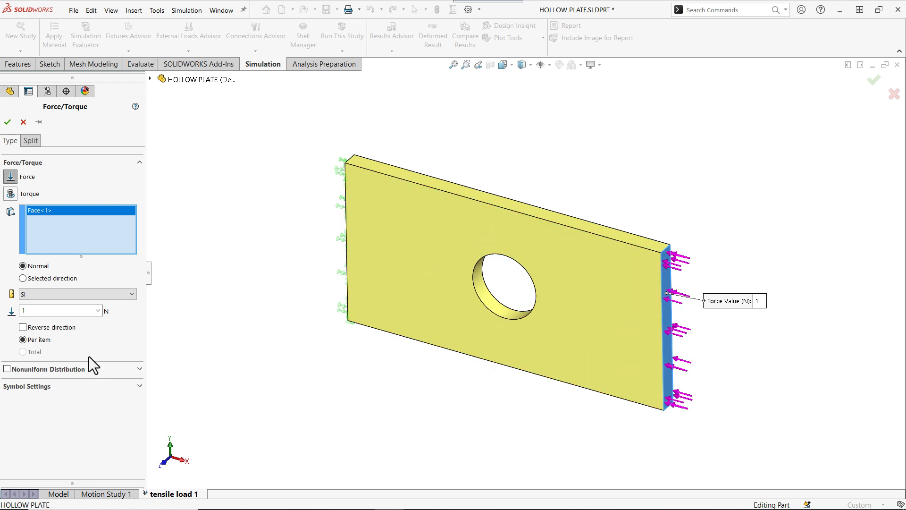
{"action": "left_click", "coordinate": [45, 312]}
{"action": "type", "text": "00"}
{"action": "type", "text": "000"}
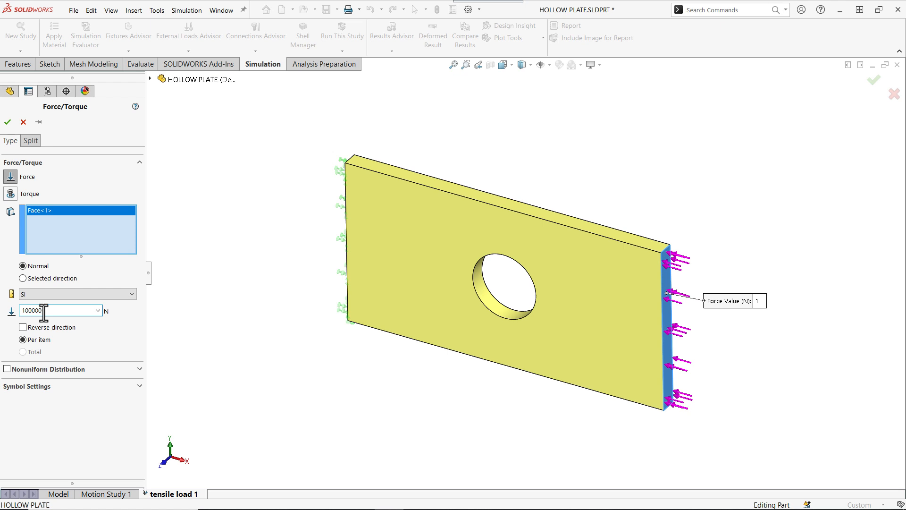
{"action": "left_click", "coordinate": [23, 327]}
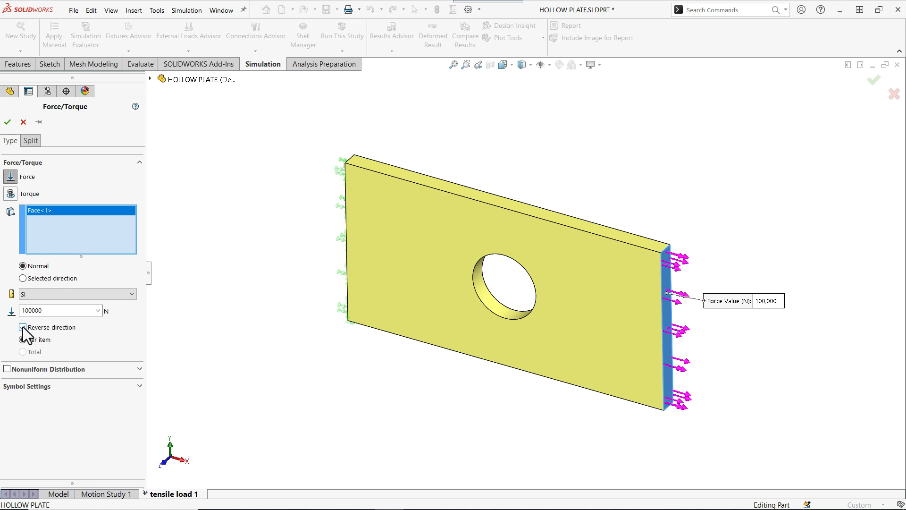
{"action": "left_click", "coordinate": [7, 123]}
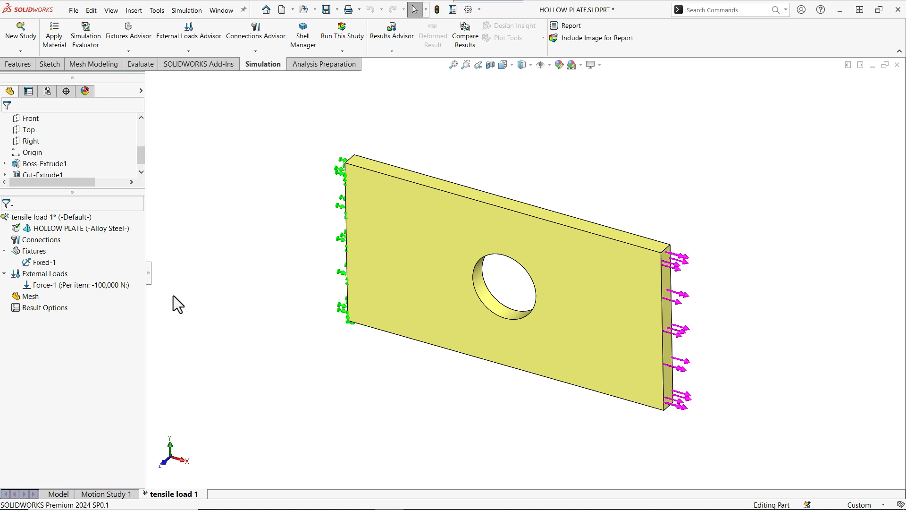
- Create a standard mesh for the study with the mesh density set to the coarsest level
{"action": "right_click", "coordinate": [31, 300]}
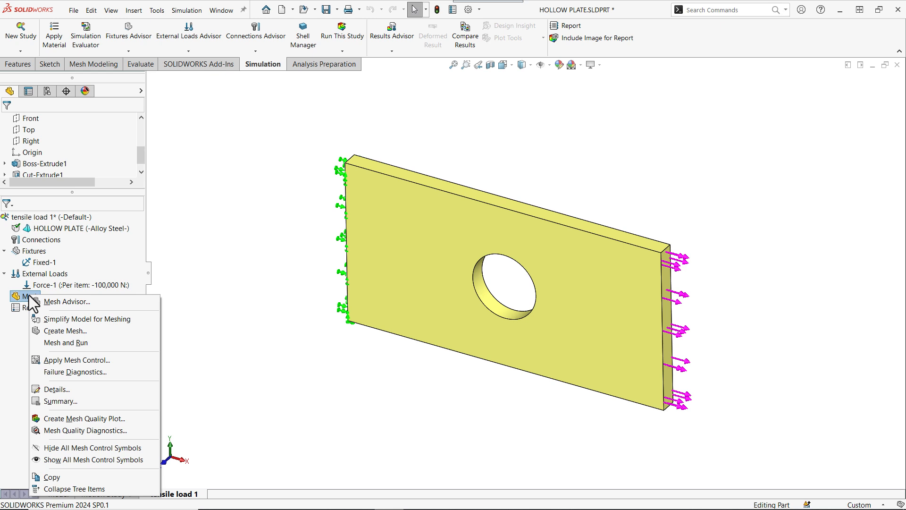
{"action": "left_click", "coordinate": [73, 329]}
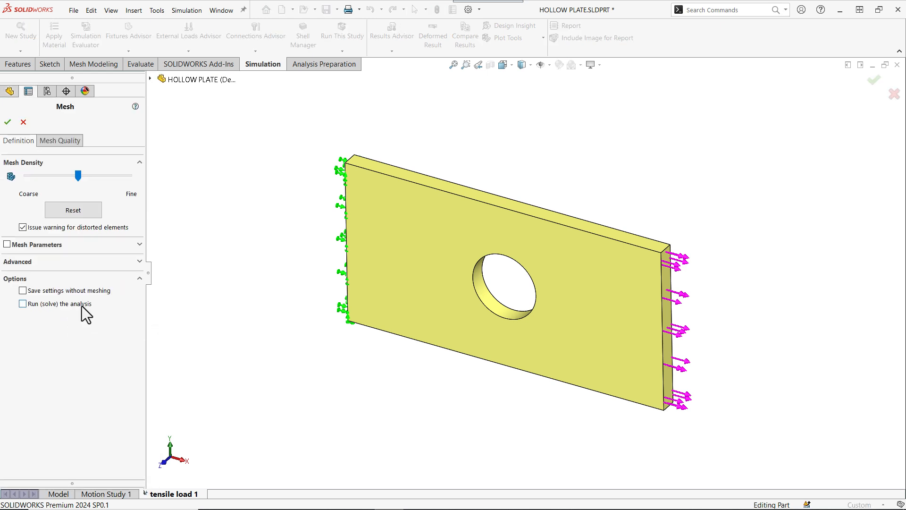
{"action": "left_click", "coordinate": [92, 245]}
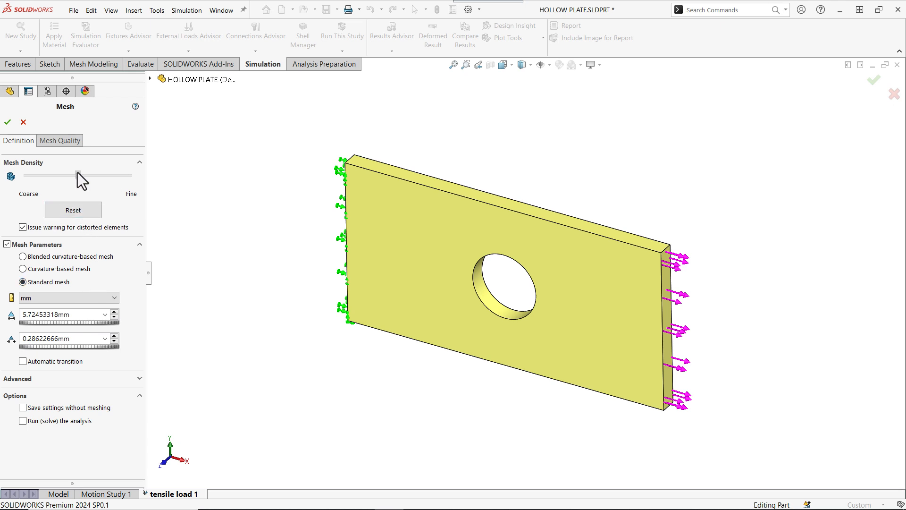
{"action": "left_click_drag", "start_coordinate": [77, 172], "coordinate": [16, 174]}
{"action": "left_click", "coordinate": [8, 123]}
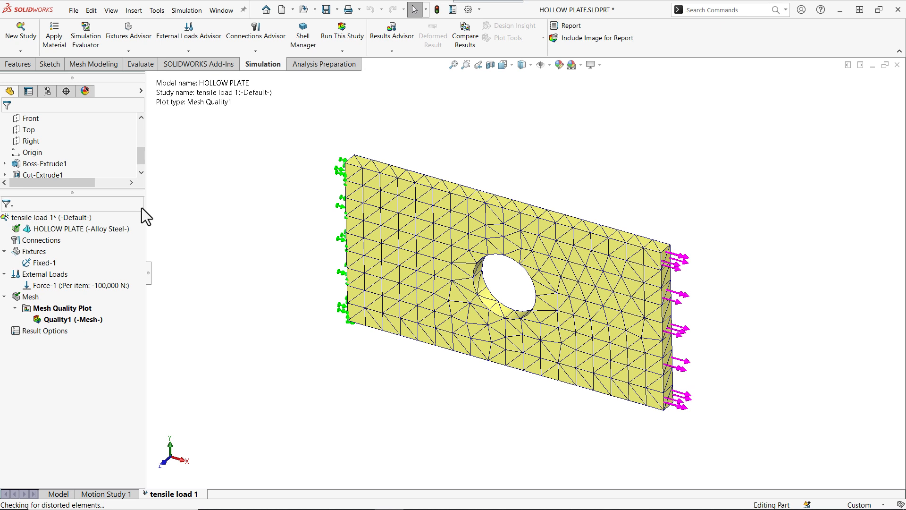
- Run the tensile load study and review the stress, displacement and strain result plots
{"action": "right_click", "coordinate": [58, 217]}
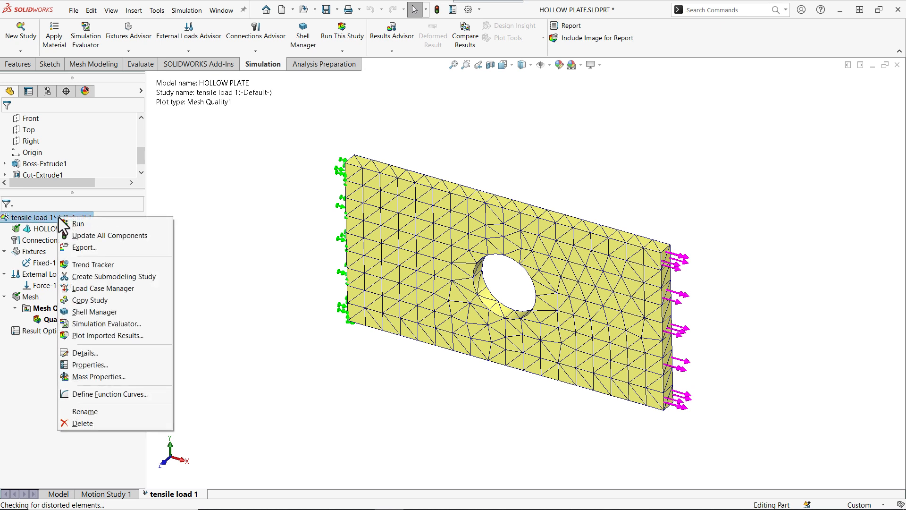
{"action": "left_click", "coordinate": [78, 224]}
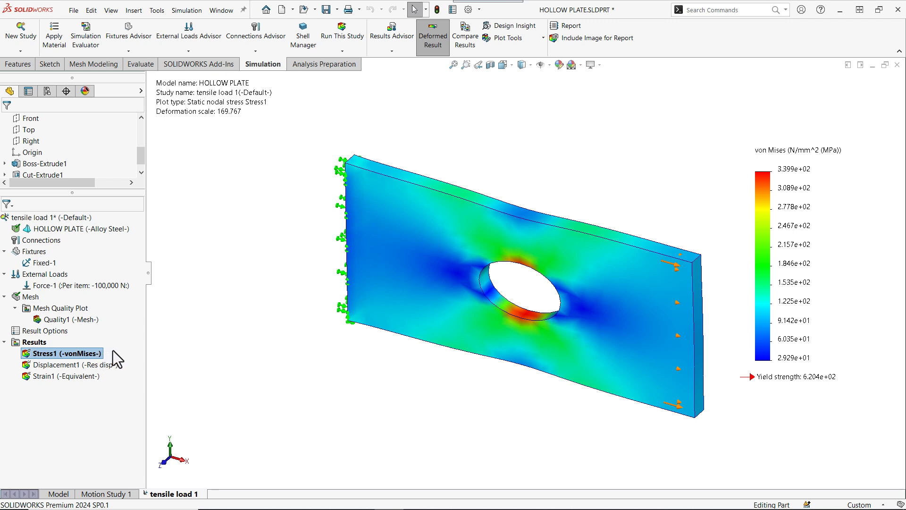
{"action": "left_click", "coordinate": [76, 363]}
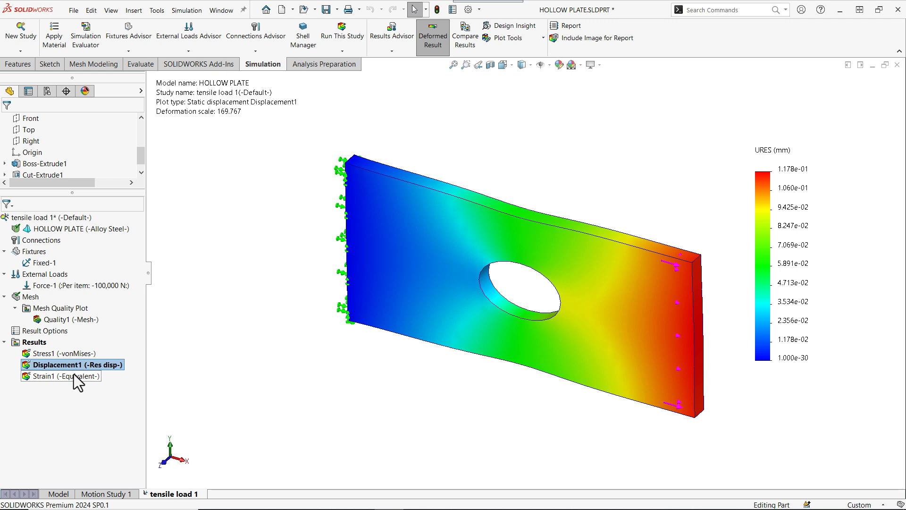
{"action": "left_click", "coordinate": [74, 374]}
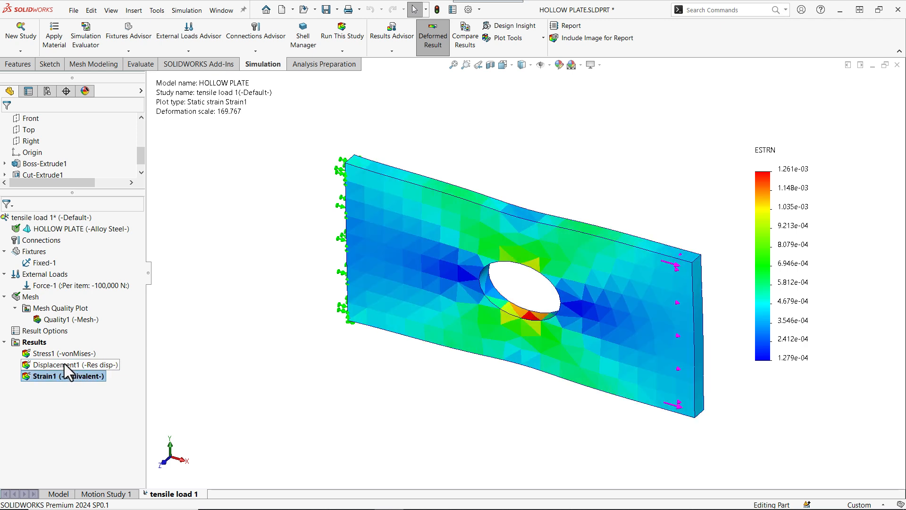
- Set the displacement plot to discrete fringes and a floating number format with 6 decimals
{"action": "double_click", "coordinate": [64, 364]}
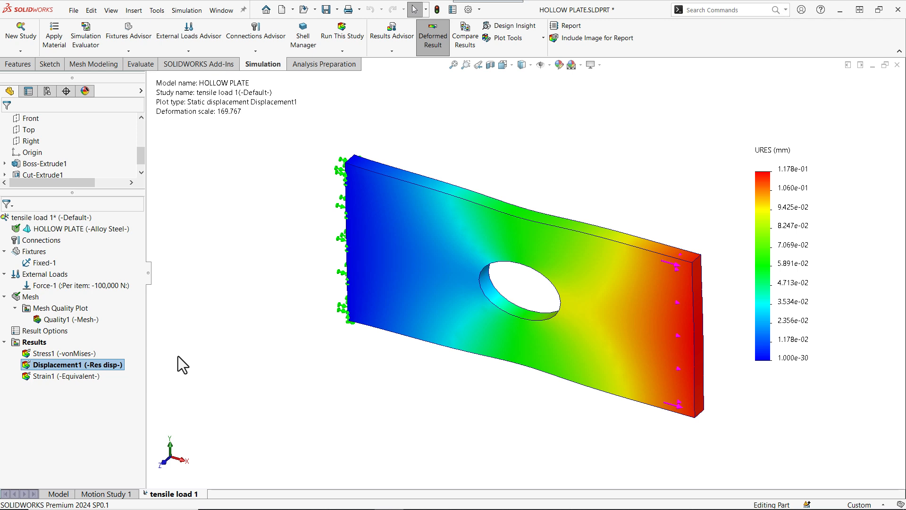
{"action": "right_click", "coordinate": [97, 363]}
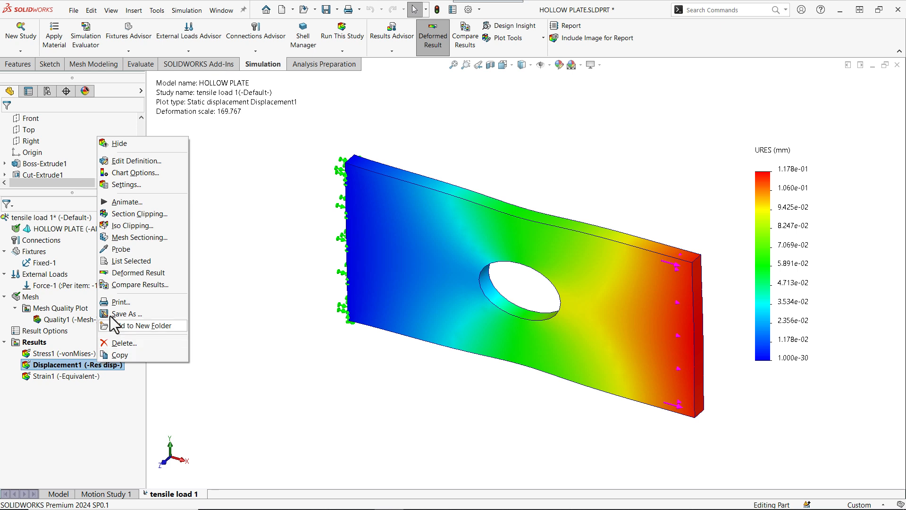
{"action": "left_click", "coordinate": [135, 185]}
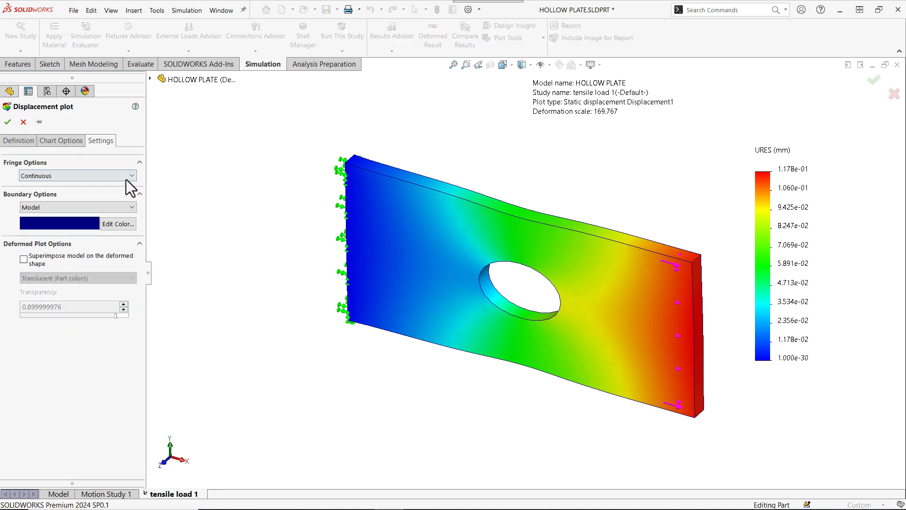
{"action": "left_click", "coordinate": [132, 175]}
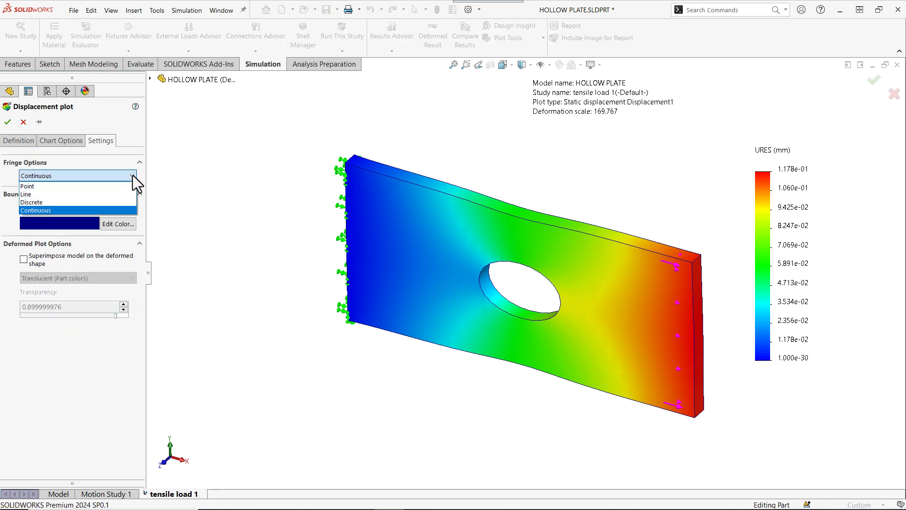
{"action": "left_click", "coordinate": [56, 202]}
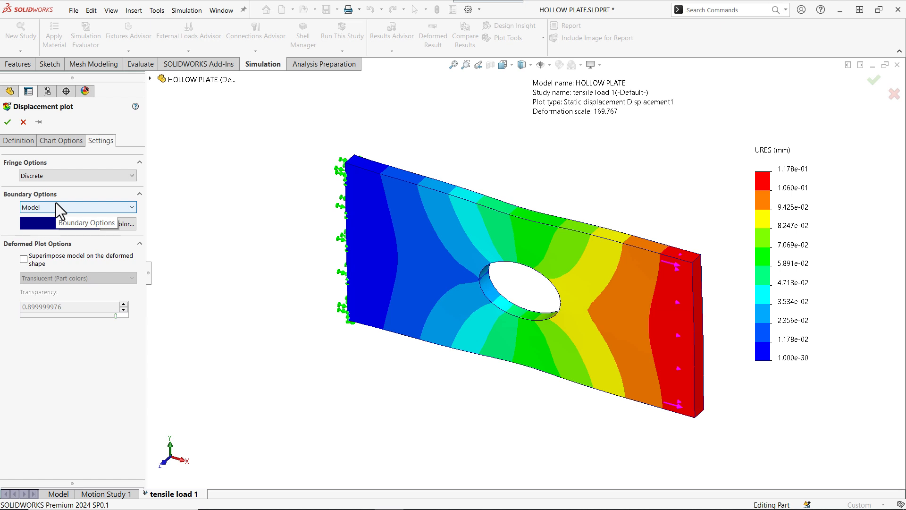
{"action": "left_click", "coordinate": [65, 140]}
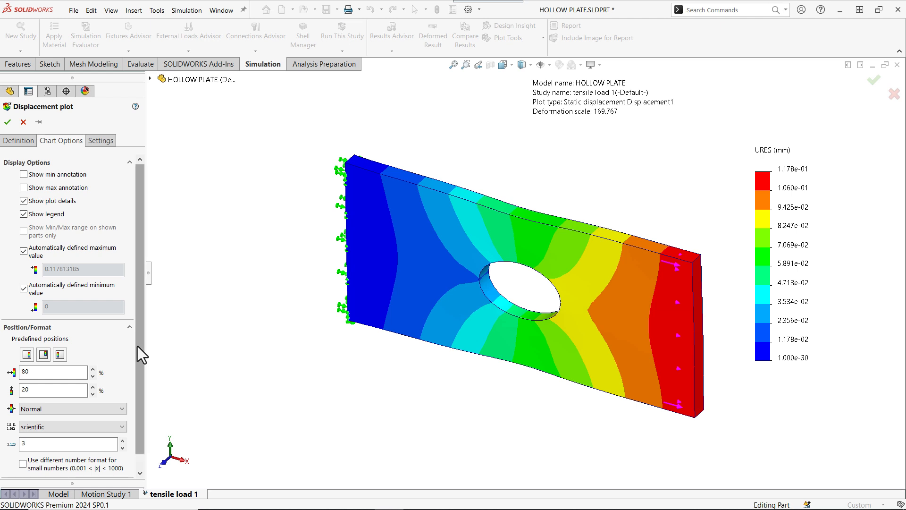
{"action": "left_click_drag", "start_coordinate": [139, 349], "coordinate": [136, 387]}
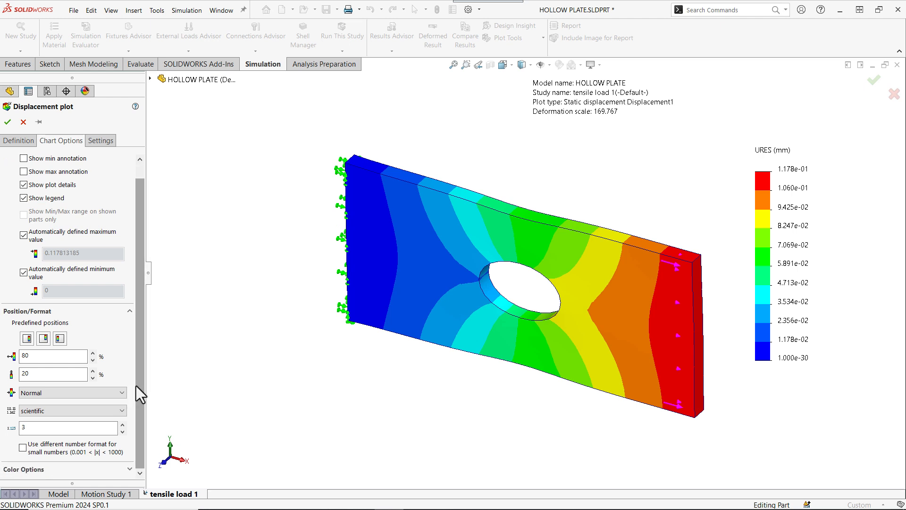
{"action": "left_click", "coordinate": [121, 410]}
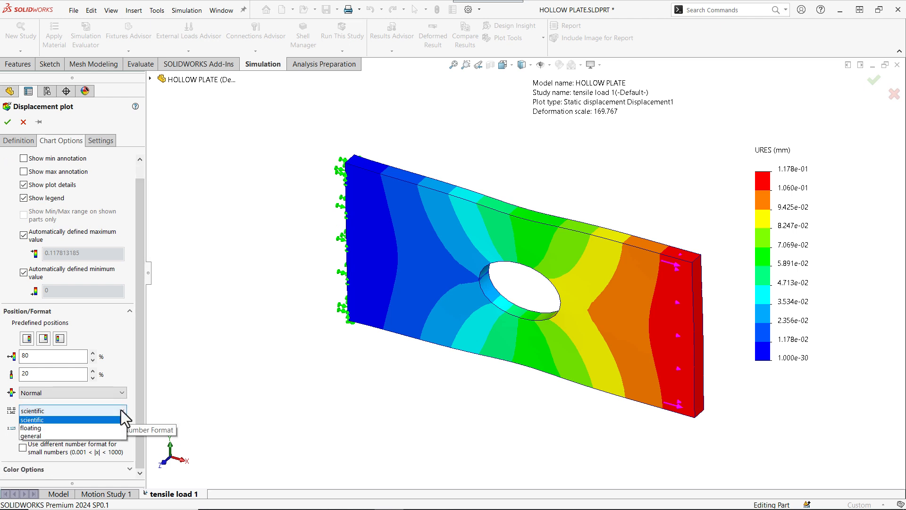
{"action": "left_click", "coordinate": [58, 427]}
{"action": "double_click", "coordinate": [26, 428]}
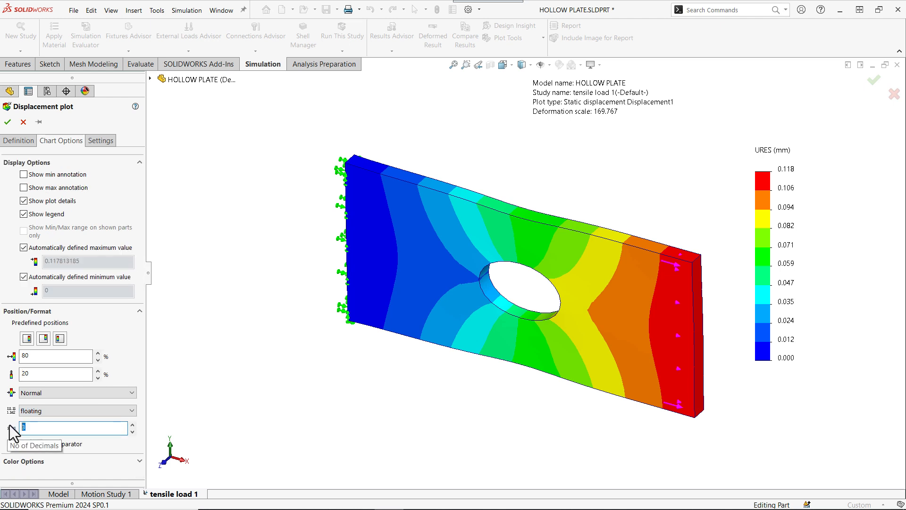
{"action": "type", "text": "6"}
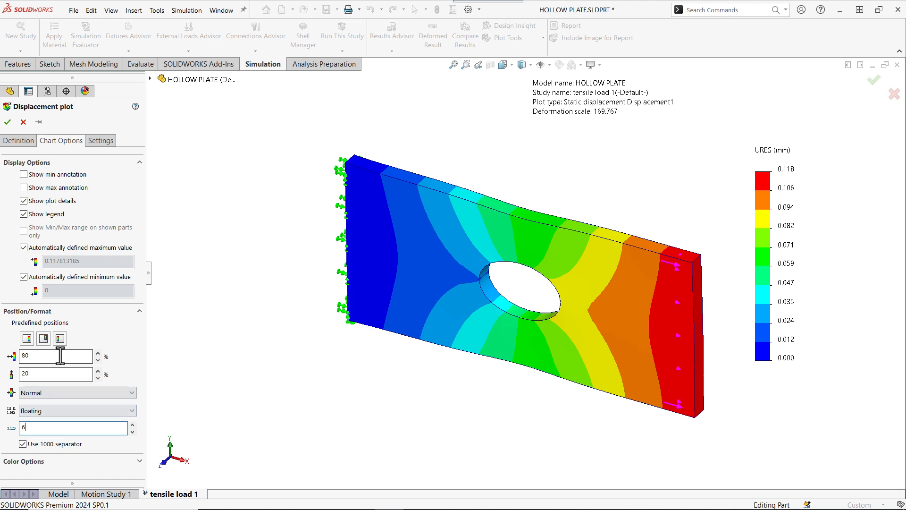
{"action": "left_click", "coordinate": [7, 121]}
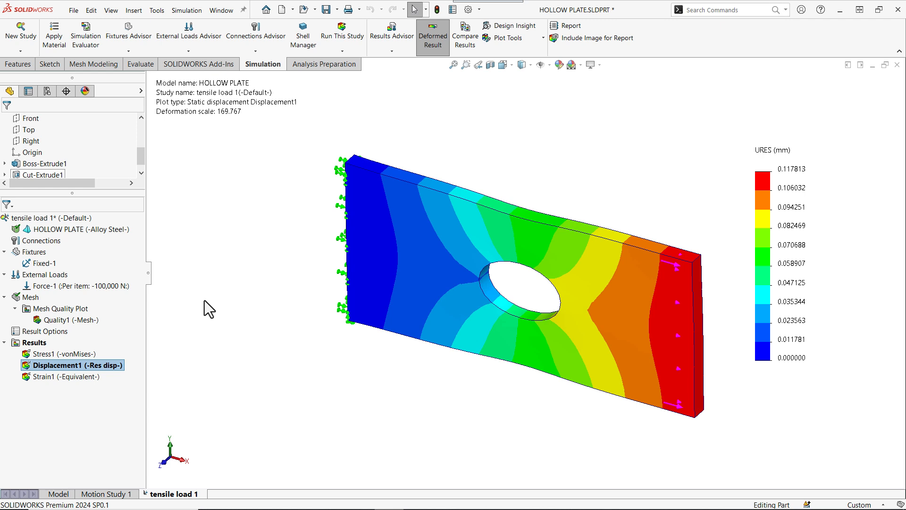
- Rename the stress plot to von mises nodal
{"action": "left_click", "coordinate": [46, 354]}
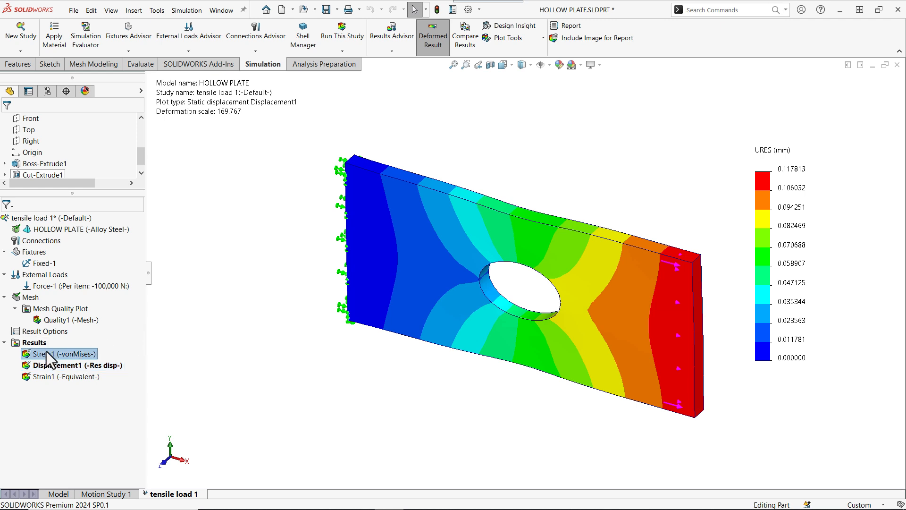
{"action": "double_click", "coordinate": [45, 353]}
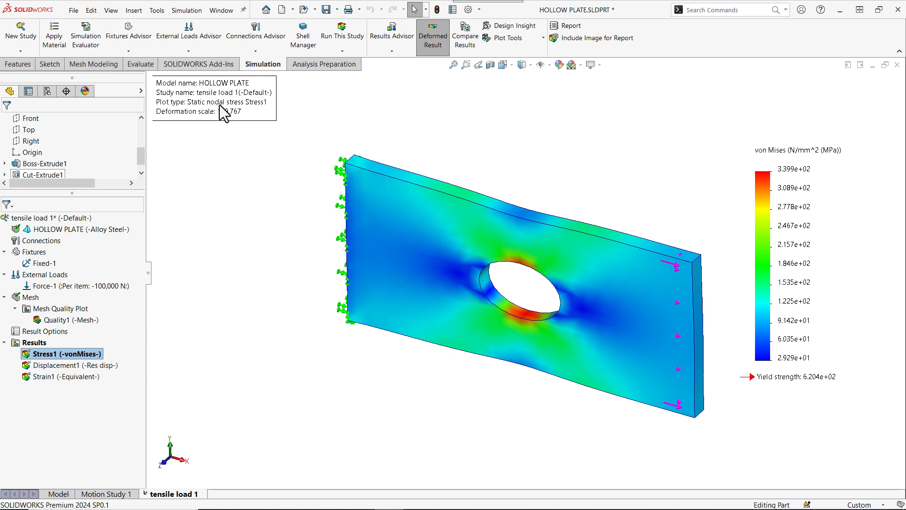
{"action": "left_click", "coordinate": [74, 352]}
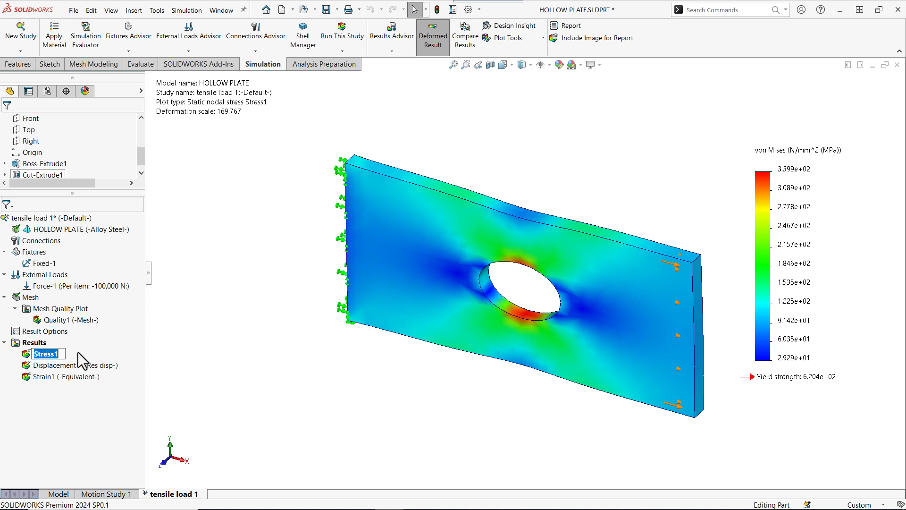
{"action": "type", "text": "von mises nodal (-vonMises-"}
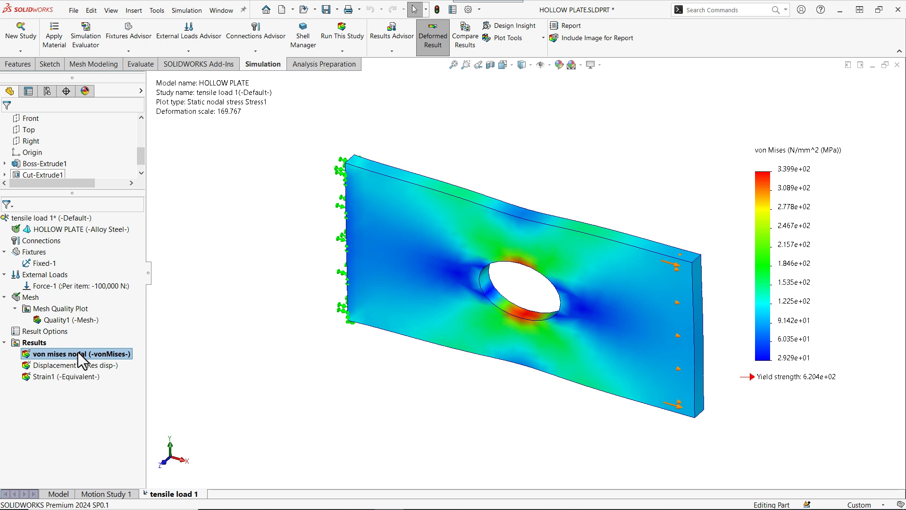
- Set the stress plot's legend number format to floating with 2 decimals
{"action": "right_click", "coordinate": [80, 359]}
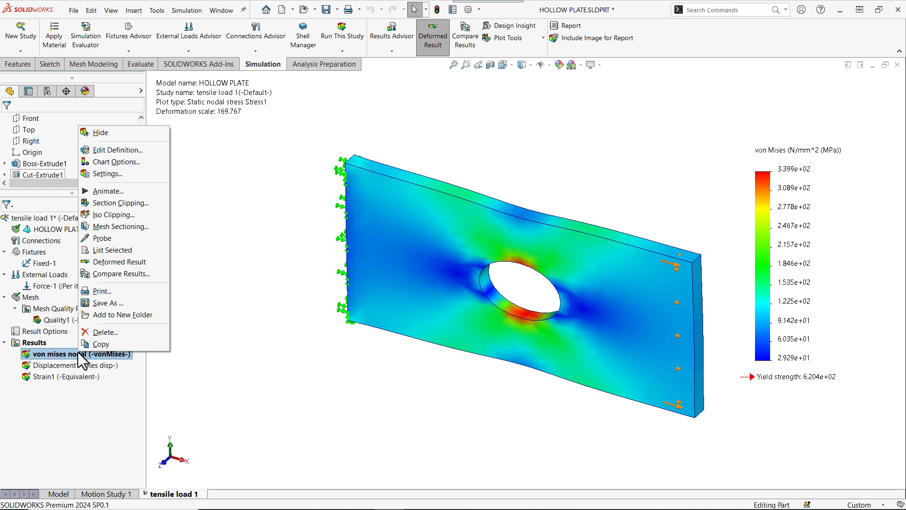
{"action": "left_click", "coordinate": [128, 161]}
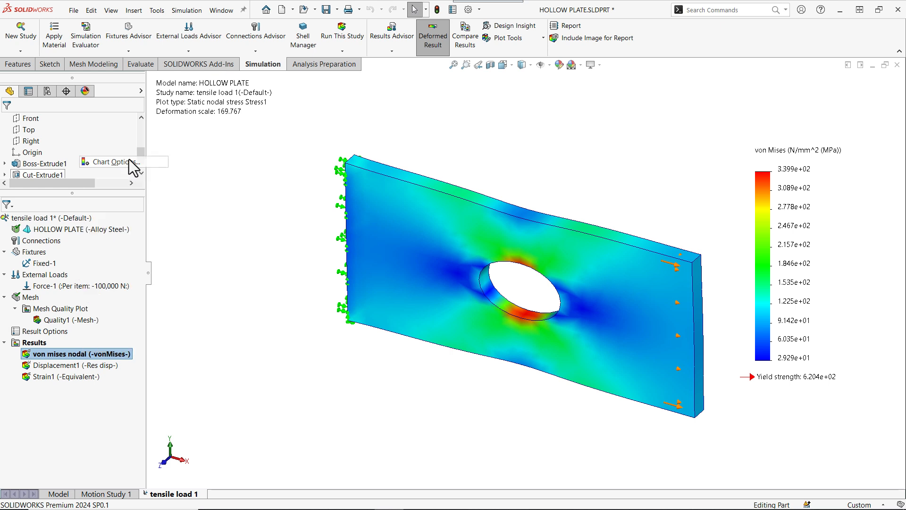
{"action": "scroll", "coordinate": [130, 339], "scroll_direction": "down", "scroll_amount": 1}
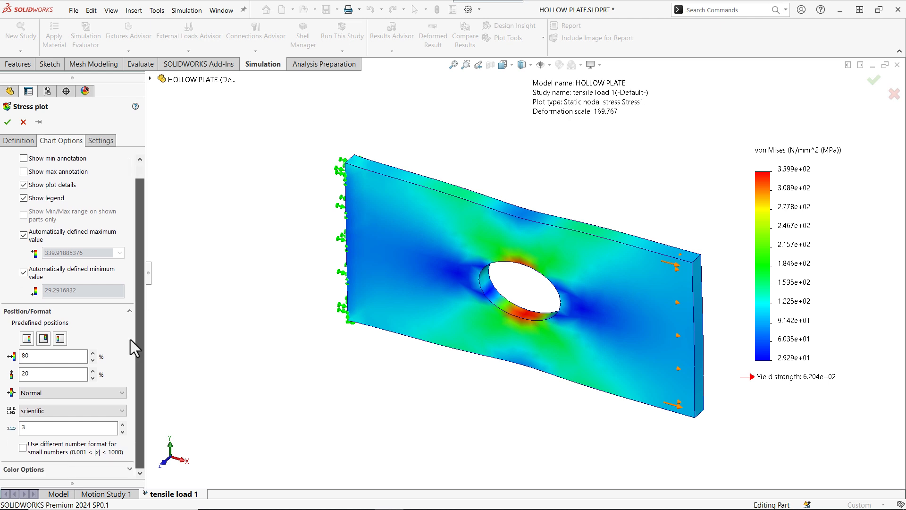
{"action": "left_click", "coordinate": [122, 410]}
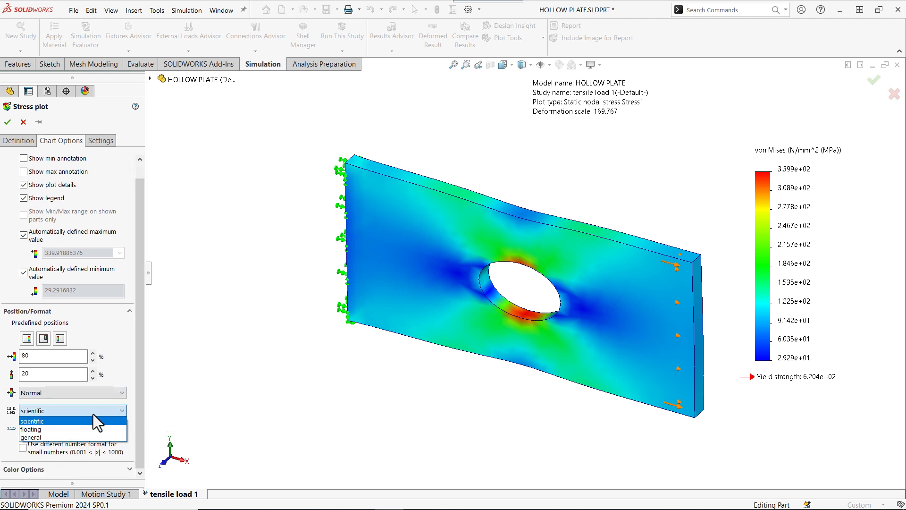
{"action": "left_click", "coordinate": [60, 428]}
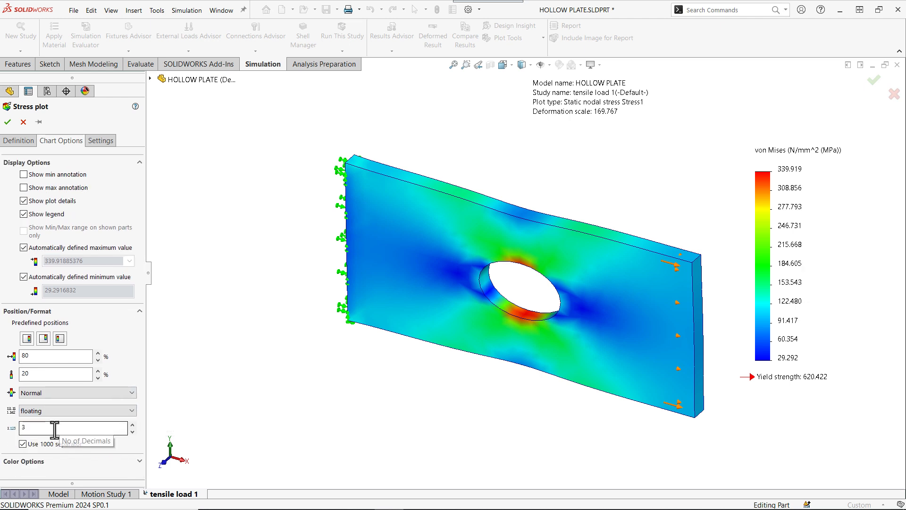
{"action": "left_click", "coordinate": [51, 427]}
{"action": "left_click_drag", "start_coordinate": [49, 427], "coordinate": [13, 428]}
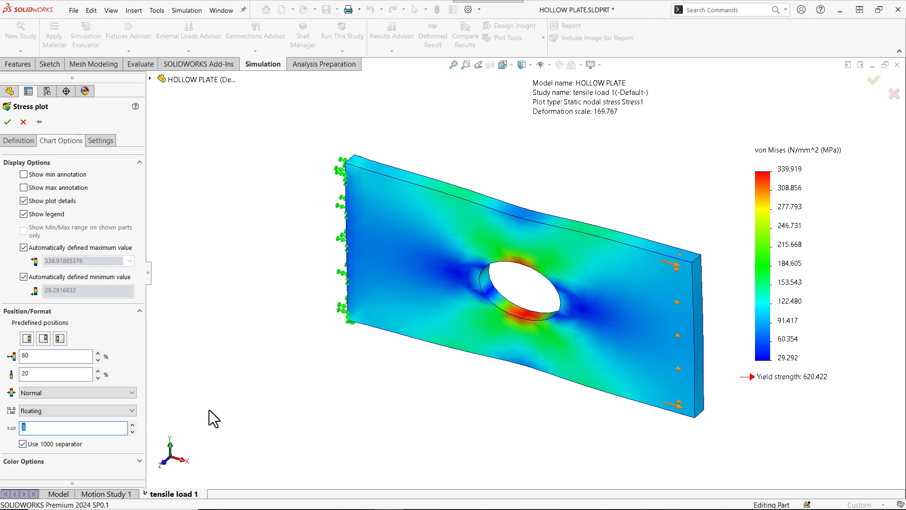
{"action": "type", "text": "2"}
- Set the stress plot to discrete fringes with mesh boundary lines shown
{"action": "left_click", "coordinate": [98, 140]}
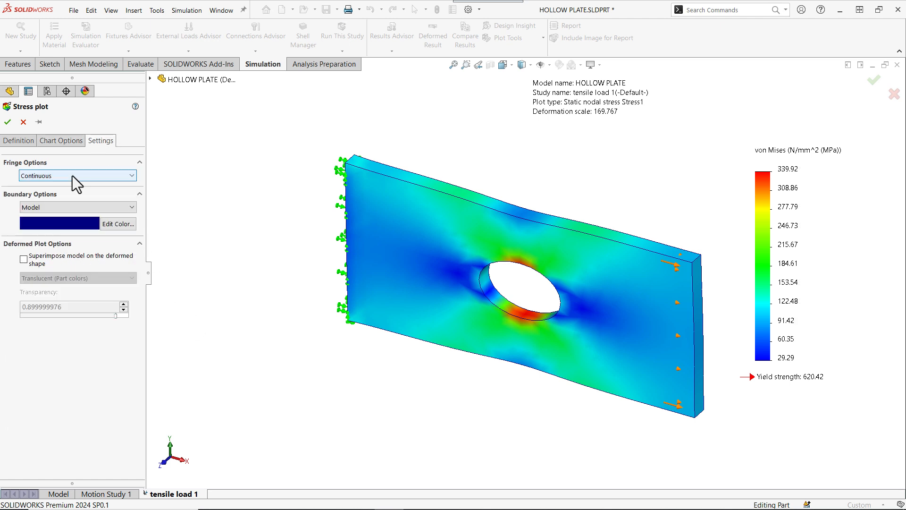
{"action": "left_click", "coordinate": [72, 175]}
{"action": "left_click", "coordinate": [51, 202]}
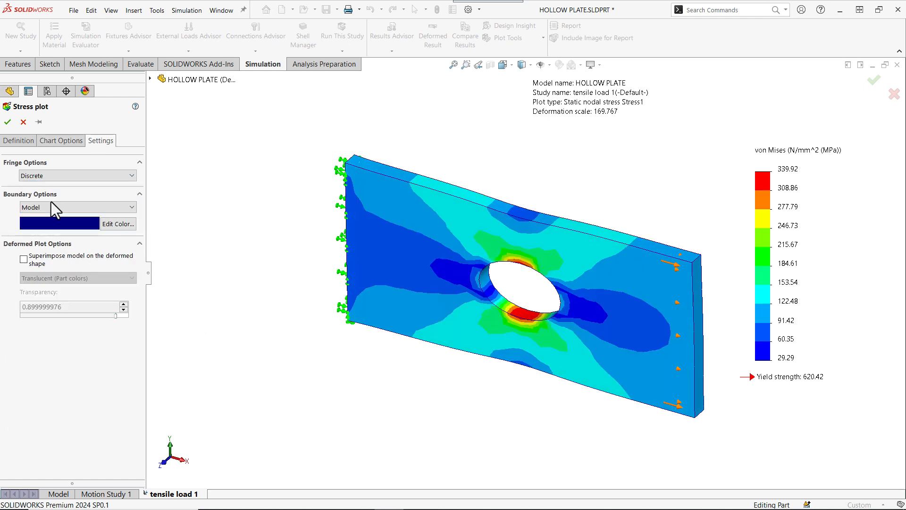
{"action": "left_click", "coordinate": [50, 206]}
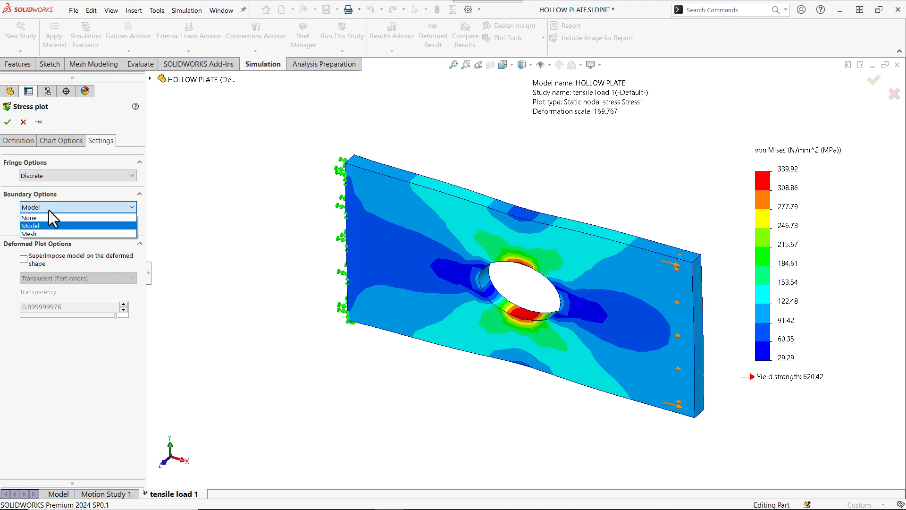
{"action": "left_click", "coordinate": [48, 233]}
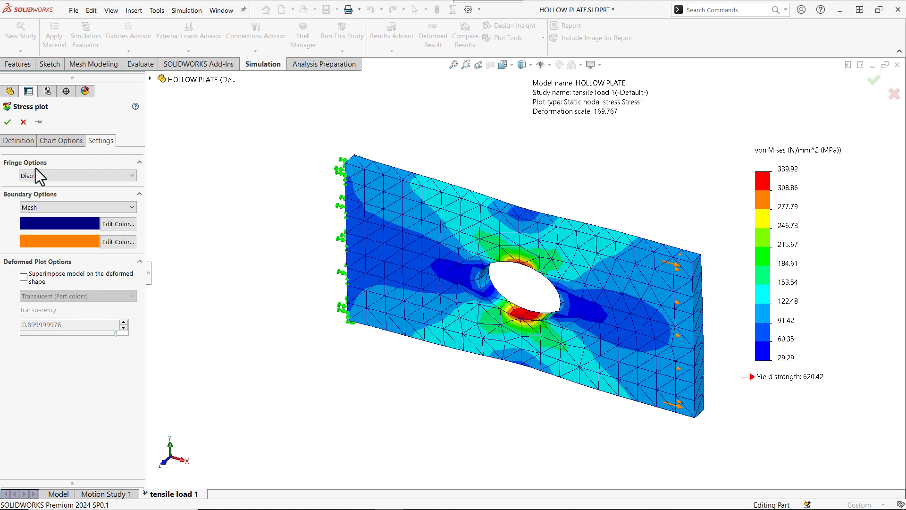
{"action": "left_click", "coordinate": [7, 121]}
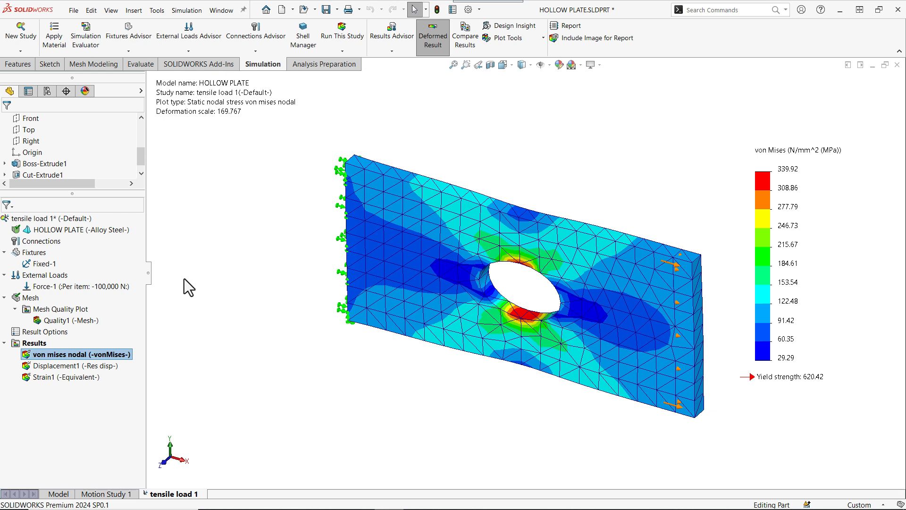
- Duplicate the von mises nodal stress plot into a new plot under Results
{"action": "left_click", "coordinate": [63, 355]}
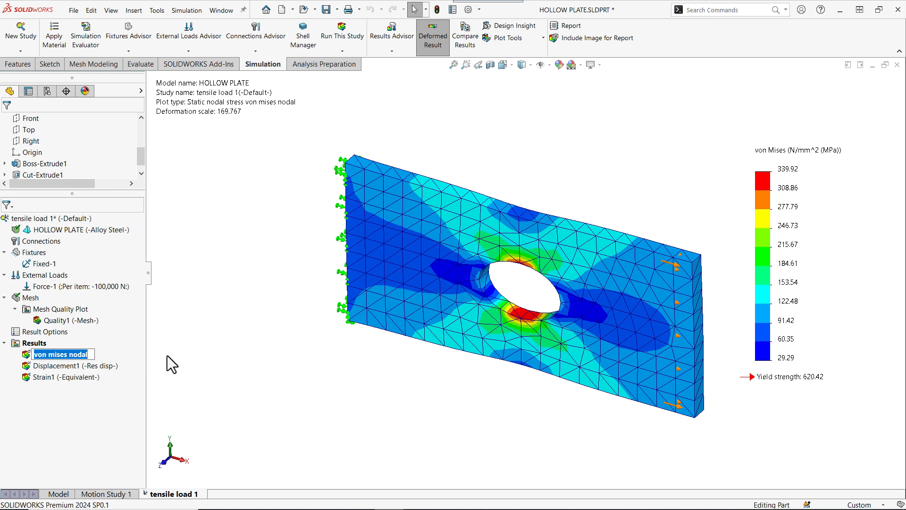
{"action": "key", "text": "Return"}
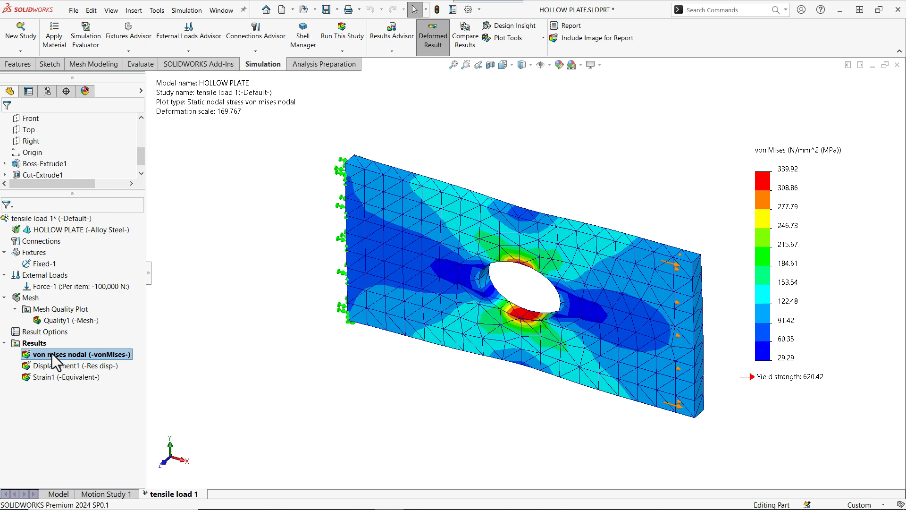
{"action": "left_click_drag", "start_coordinate": [52, 352], "coordinate": [40, 342]}
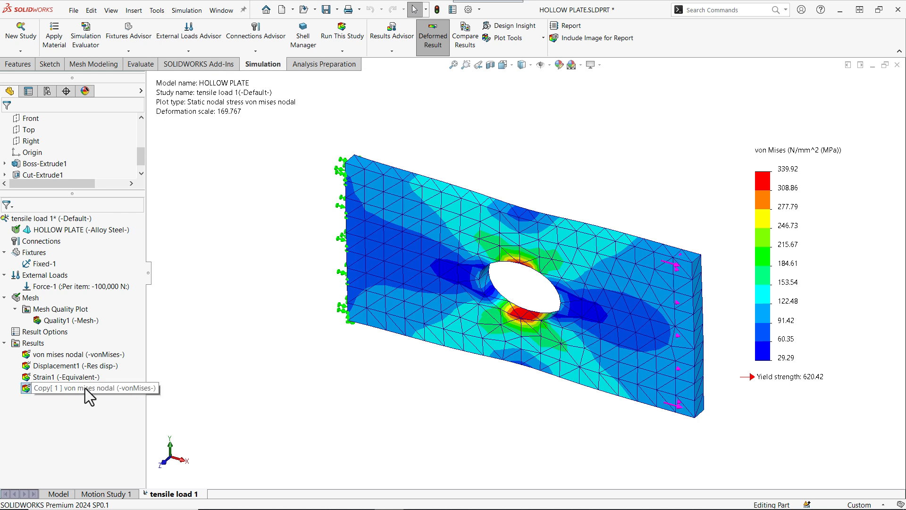
- Rename the copied stress plot to von mises element
{"action": "double_click", "coordinate": [37, 389]}
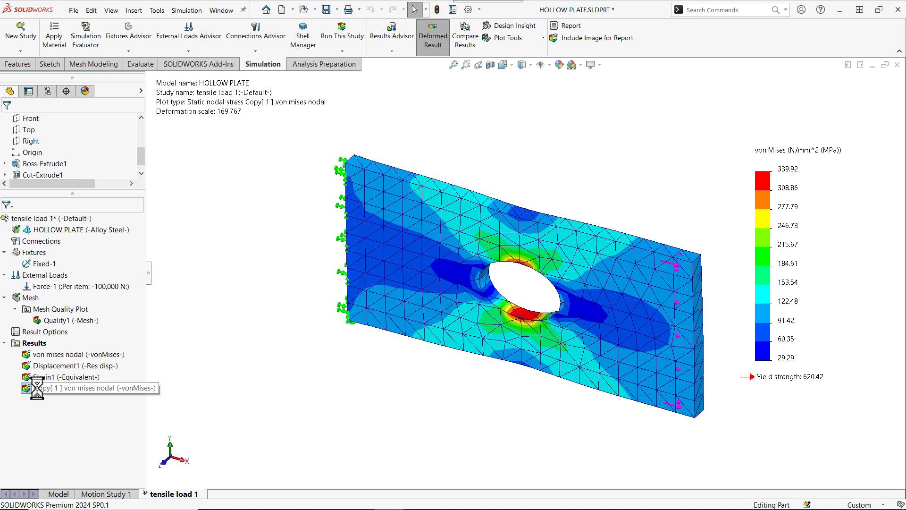
{"action": "left_click", "coordinate": [77, 388]}
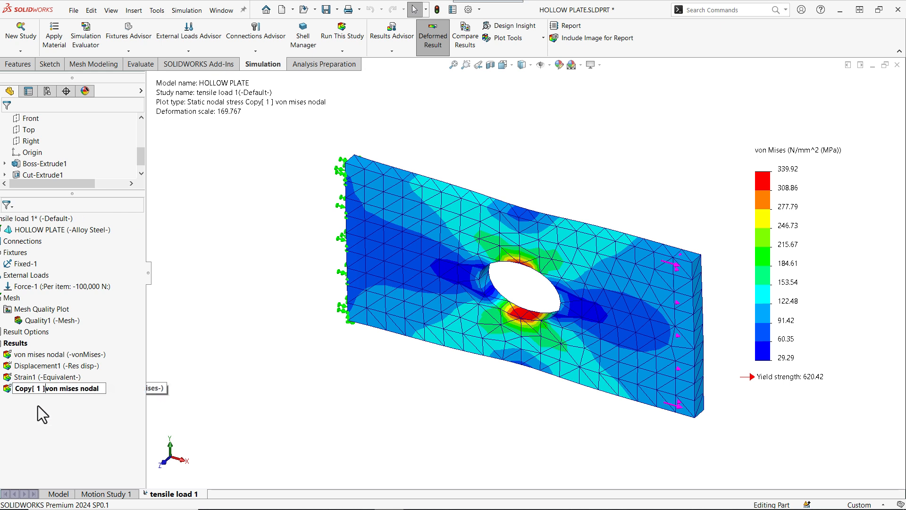
{"action": "key", "text": "Home"}
{"action": "key", "text": "Delete"}
{"action": "key", "text": "Delete"}
{"action": "key", "text": "Delete"}
{"action": "key", "text": "Delete"}
{"action": "key", "text": "Delete"}
{"action": "key", "text": "Delete"}
{"action": "key", "text": "Delete"}
{"action": "key", "text": "Delete"}
{"action": "key", "text": "Delete"}
{"action": "key", "text": "Delete"}
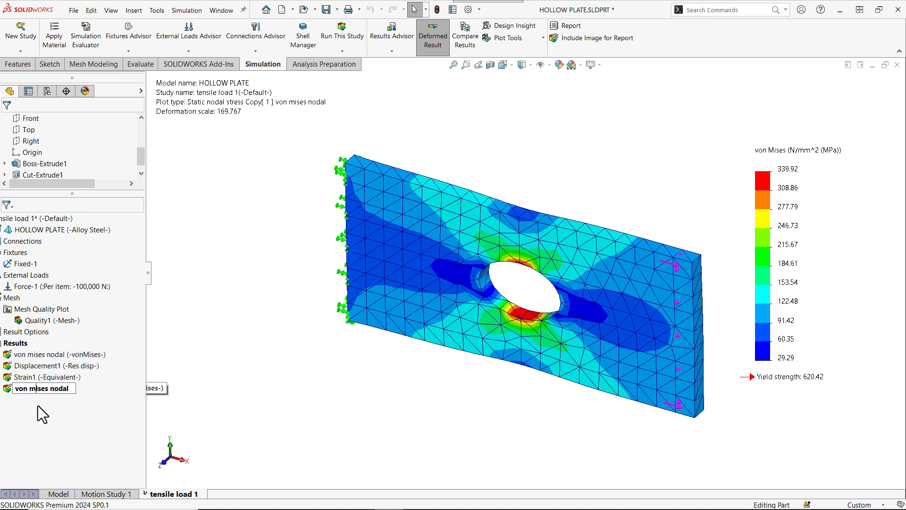
{"action": "key", "text": "Delete"}
{"action": "key", "text": "Delete"}
{"action": "key", "text": "Delete"}
{"action": "key", "text": "Delete"}
{"action": "key", "text": "BackSpace"}
{"action": "type", "text": "element"}
{"action": "key", "text": "Return"}
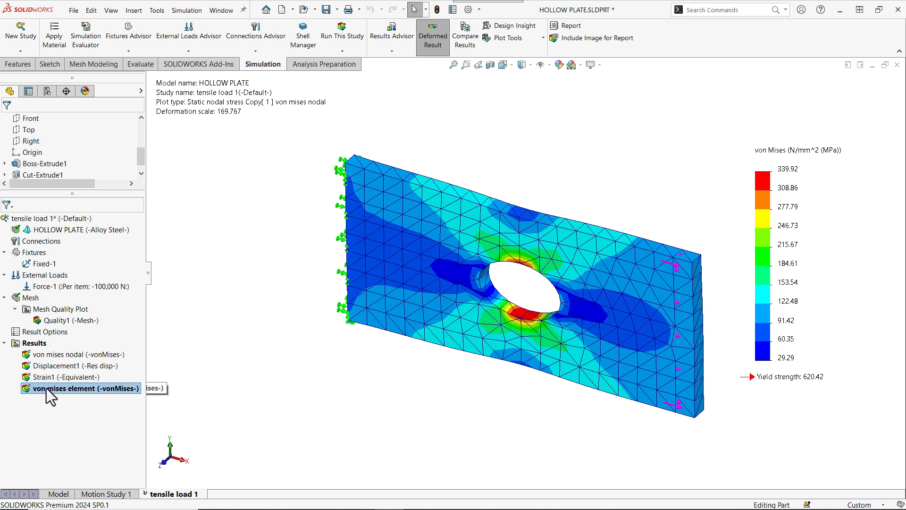
- Edit the von mises element plot definition to display element values instead of node values
{"action": "right_click", "coordinate": [46, 388]}
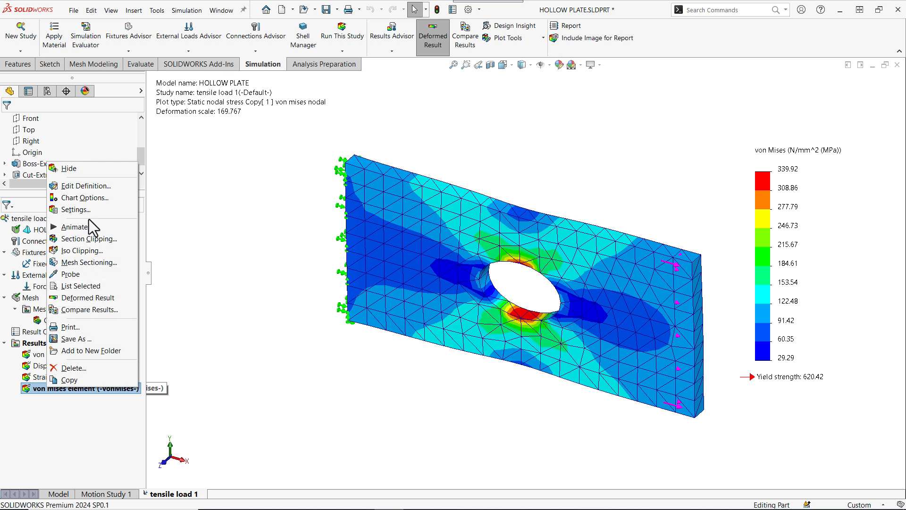
{"action": "left_click", "coordinate": [98, 185]}
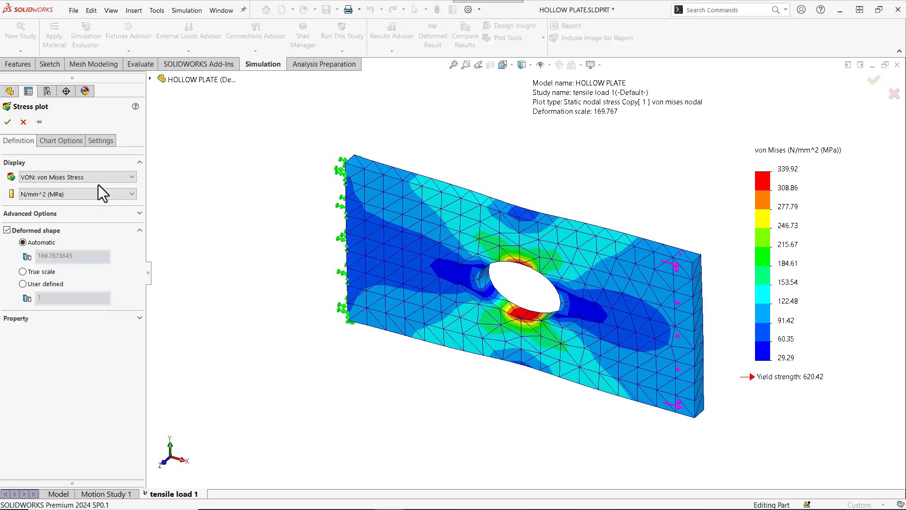
{"action": "left_click", "coordinate": [106, 214]}
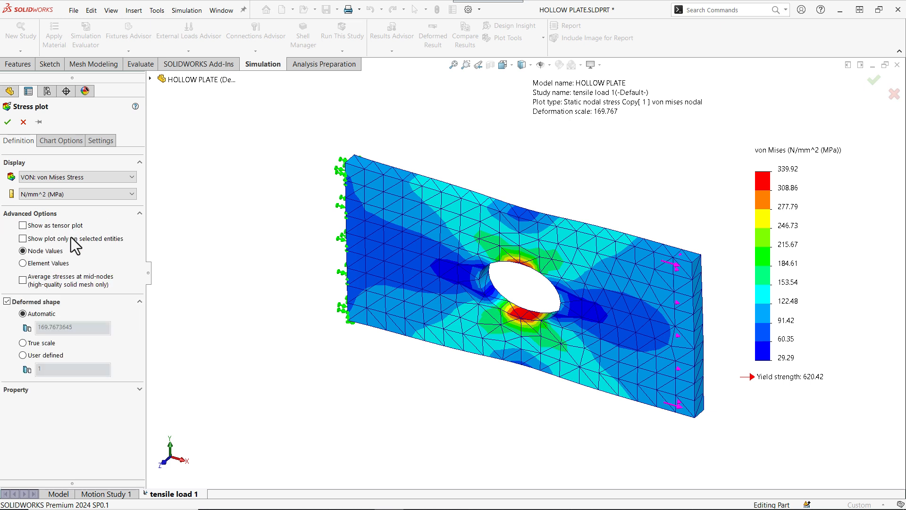
{"action": "left_click", "coordinate": [22, 262]}
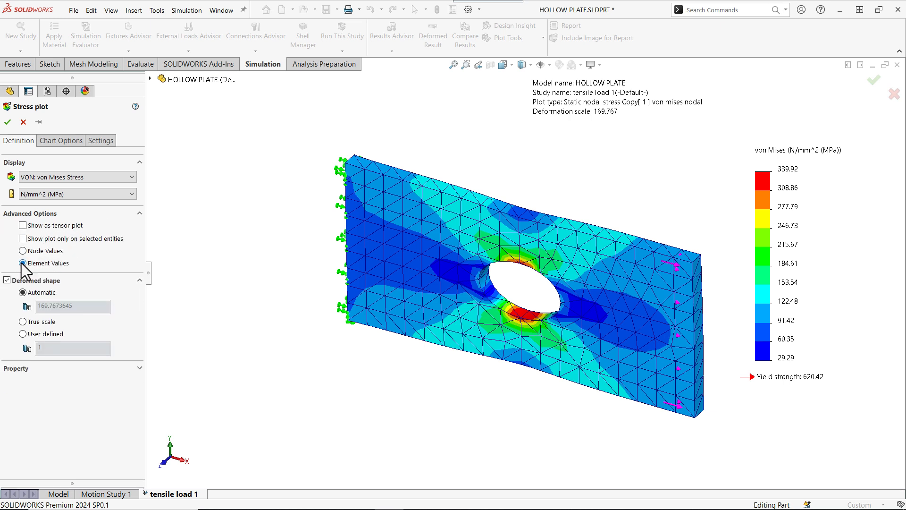
{"action": "left_click", "coordinate": [7, 123]}
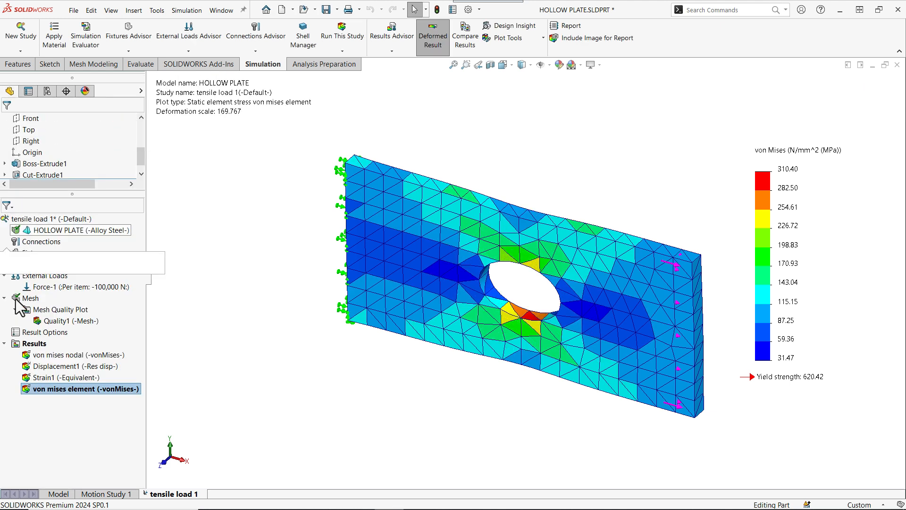
- Reorder the results so Displacement1 comes first, followed by the von mises nodal and von mises element plots
{"action": "double_click", "coordinate": [44, 355]}
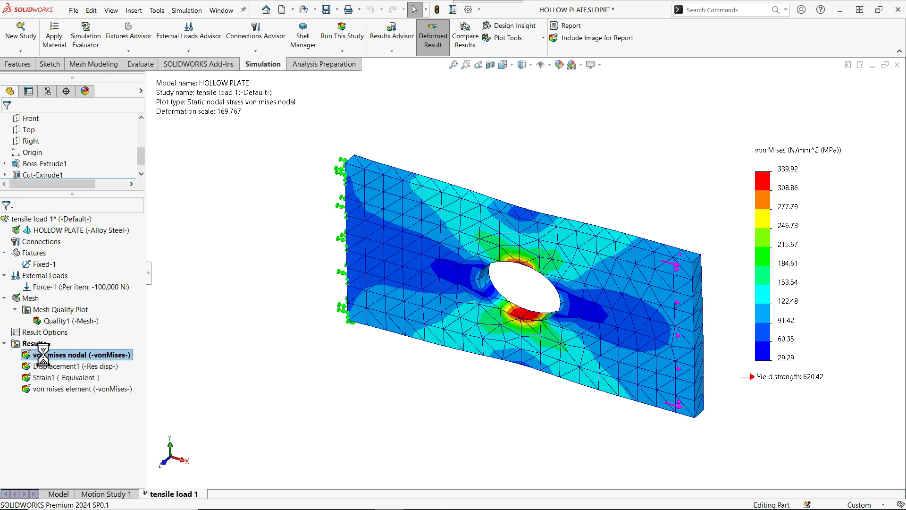
{"action": "double_click", "coordinate": [41, 388]}
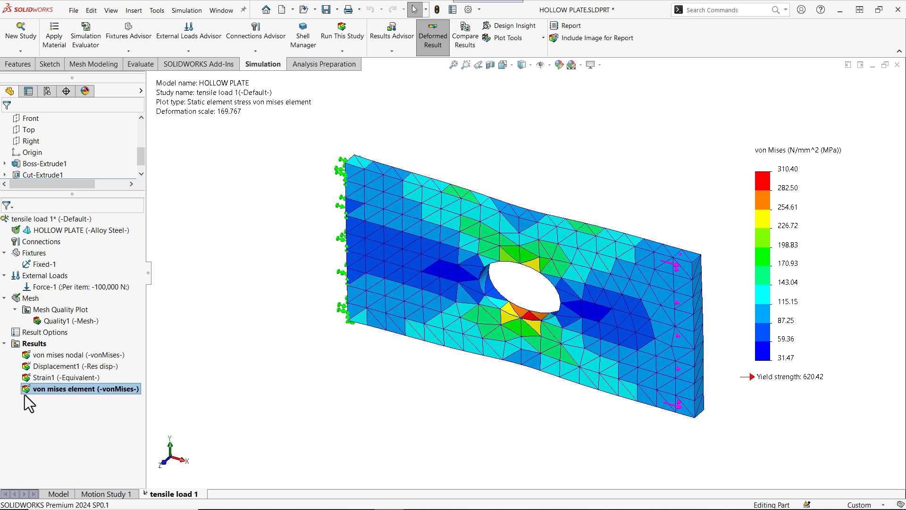
{"action": "left_click_drag", "start_coordinate": [30, 389], "coordinate": [35, 357]}
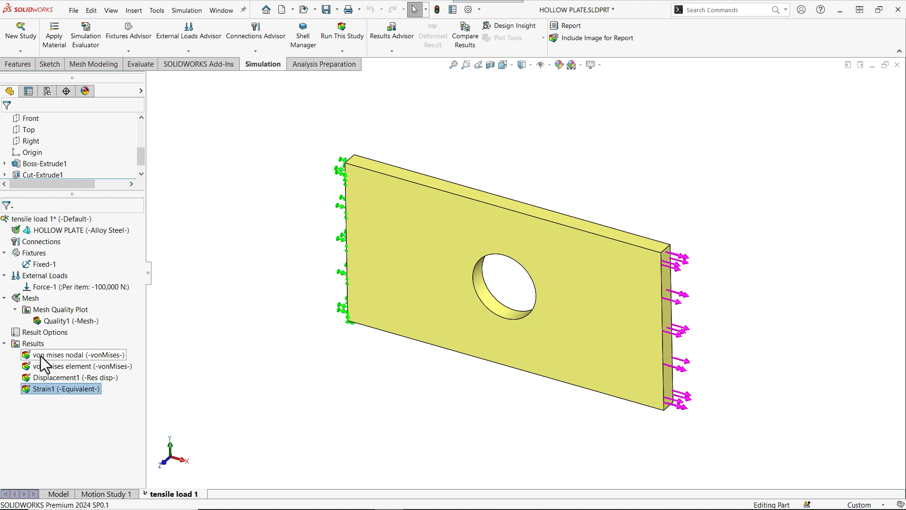
{"action": "left_click_drag", "start_coordinate": [36, 377], "coordinate": [41, 348]}
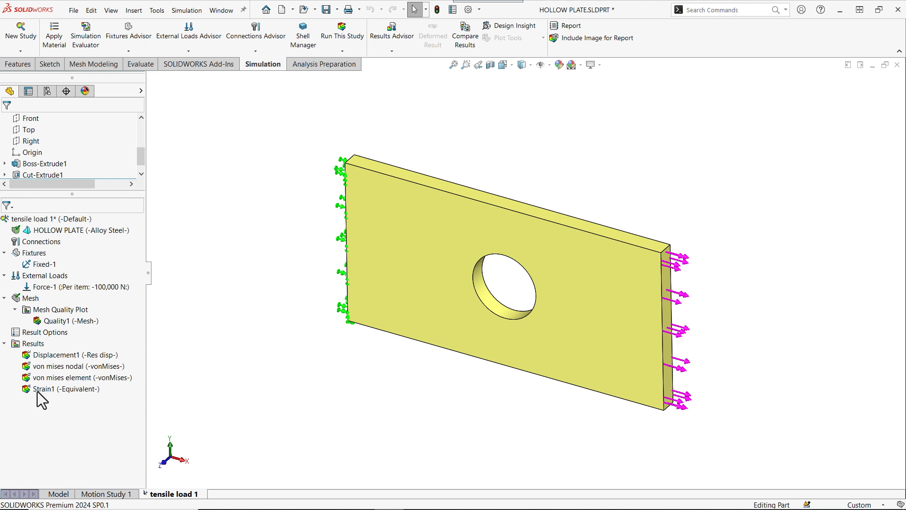
- Define a factor of safety plot using the Max von Mises Stress criterion, showing areas below a factor of safety of 3
{"action": "right_click", "coordinate": [17, 343]}
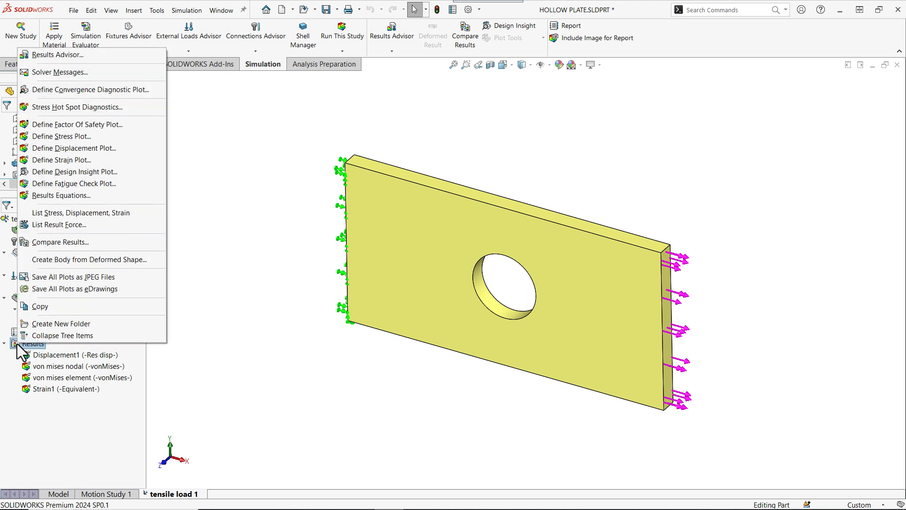
{"action": "left_click", "coordinate": [105, 124]}
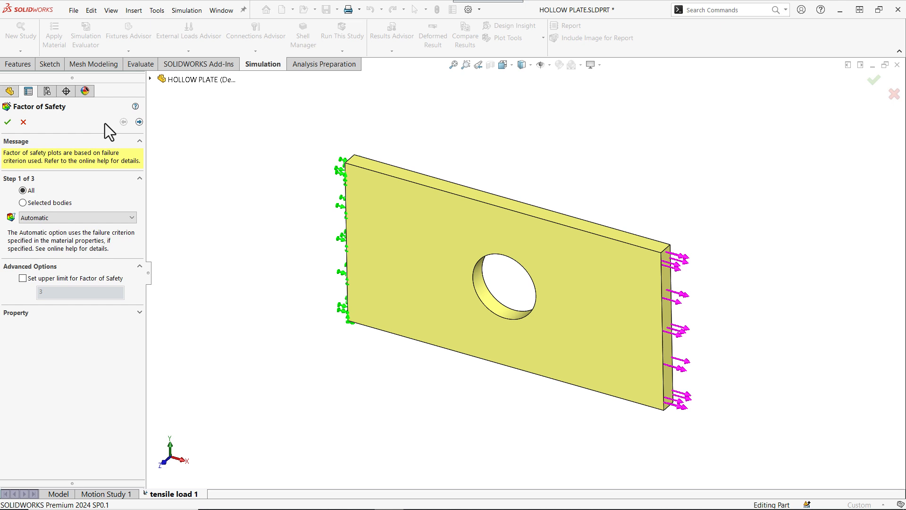
{"action": "left_click", "coordinate": [72, 218]}
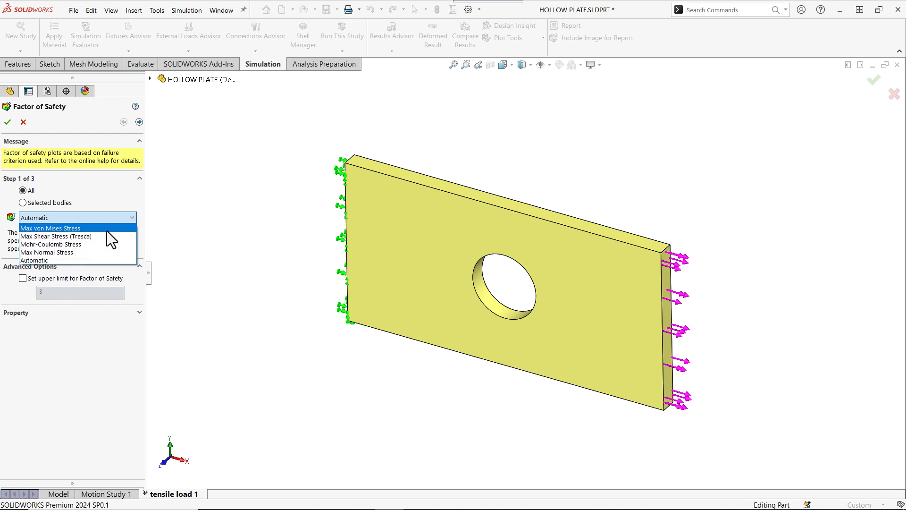
{"action": "left_click", "coordinate": [87, 227]}
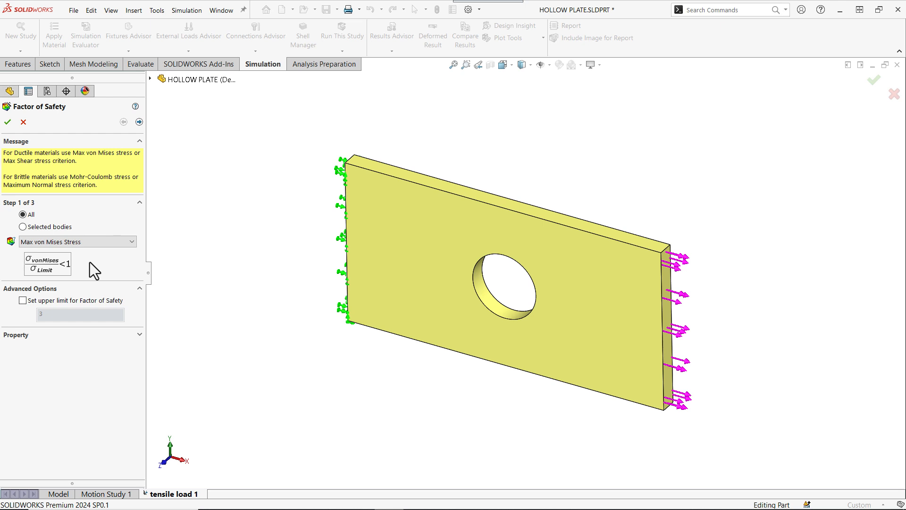
{"action": "left_click", "coordinate": [140, 122]}
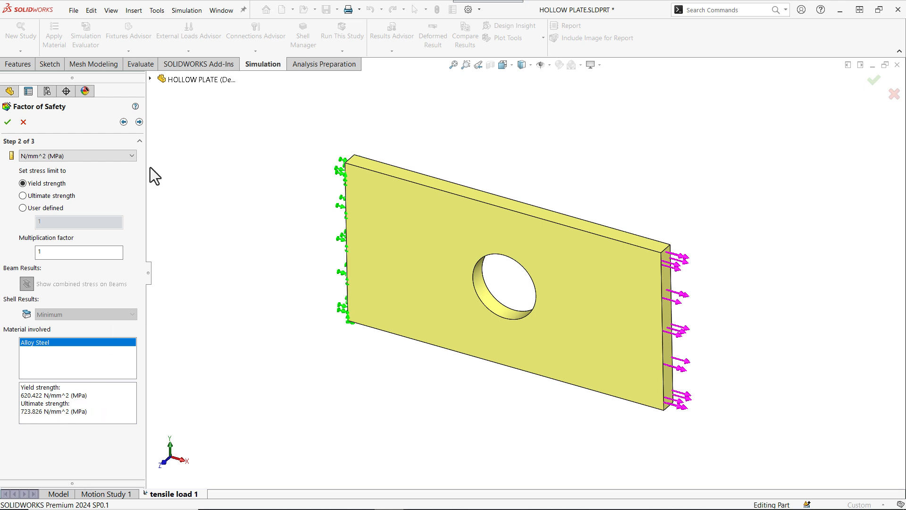
{"action": "left_click", "coordinate": [139, 121]}
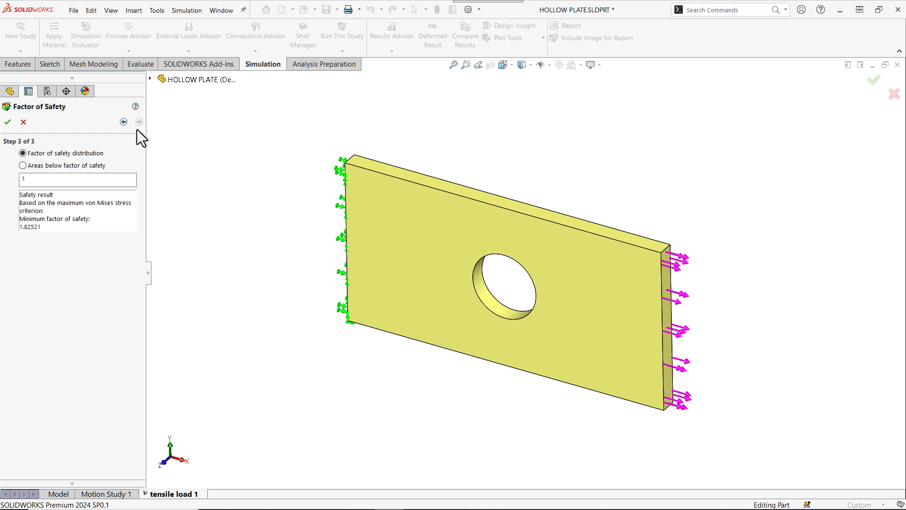
{"action": "left_click", "coordinate": [23, 165]}
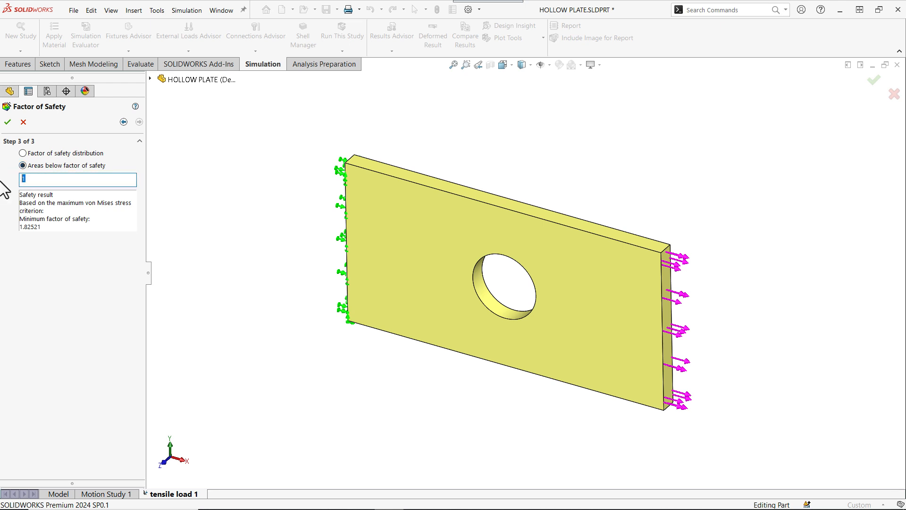
{"action": "type", "text": "3"}
{"action": "left_click", "coordinate": [8, 122]}
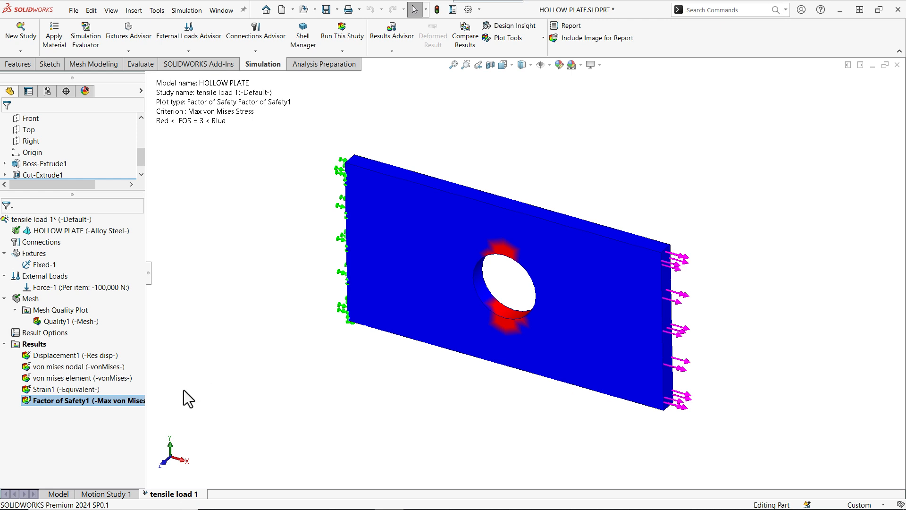
- Animate the displacement plot and close the animation
{"action": "double_click", "coordinate": [76, 355]}
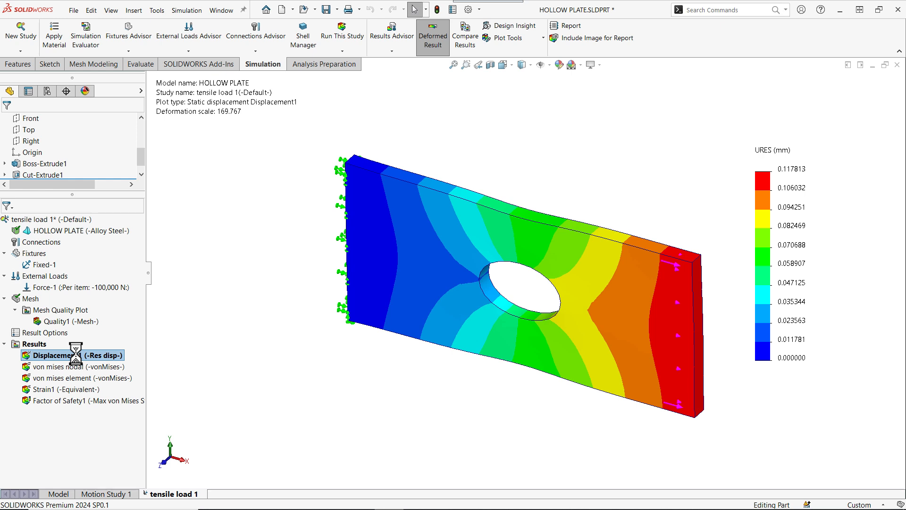
{"action": "right_click", "coordinate": [76, 354]}
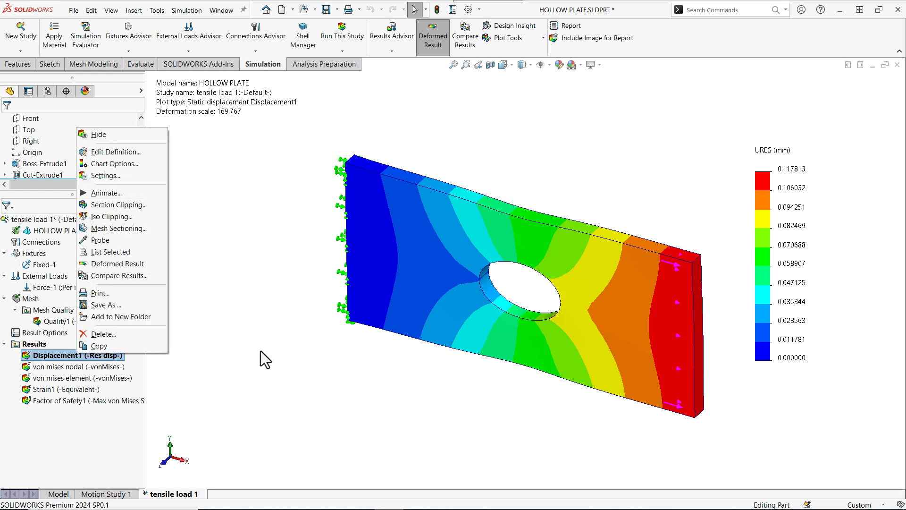
{"action": "left_click", "coordinate": [107, 192]}
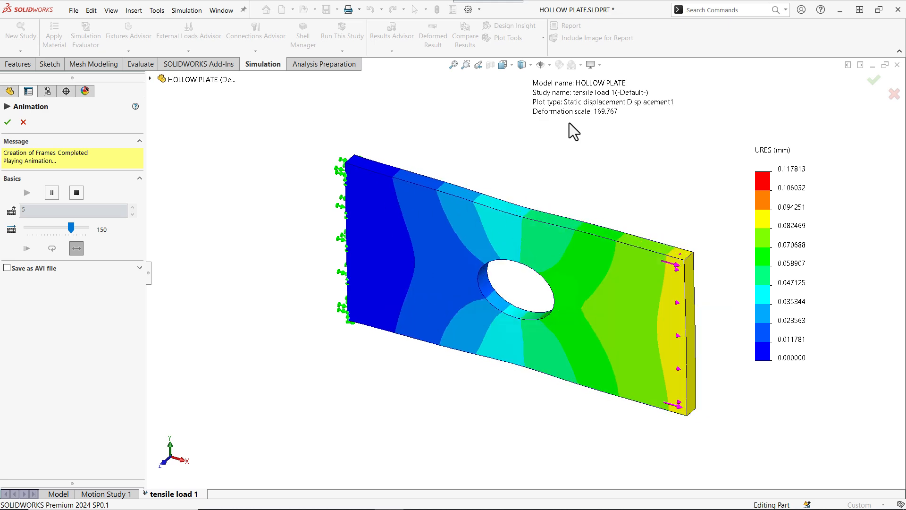
{"action": "left_click", "coordinate": [8, 122]}
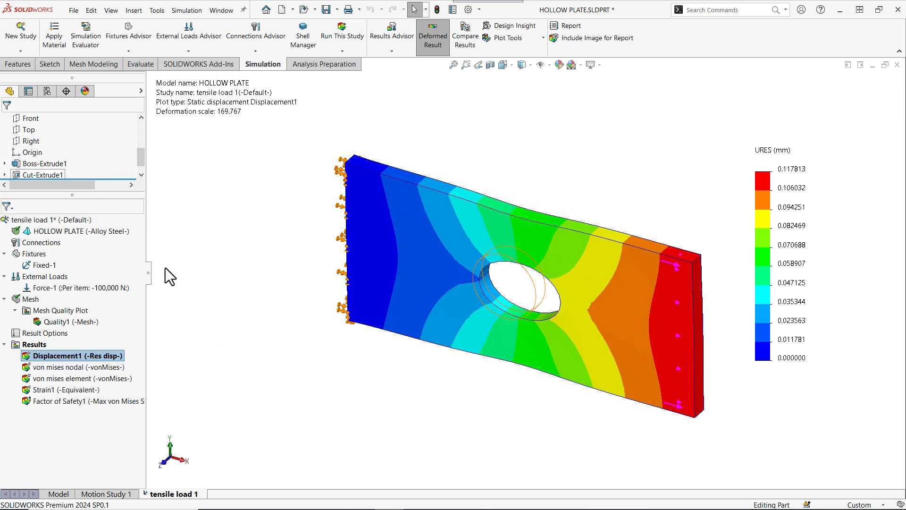